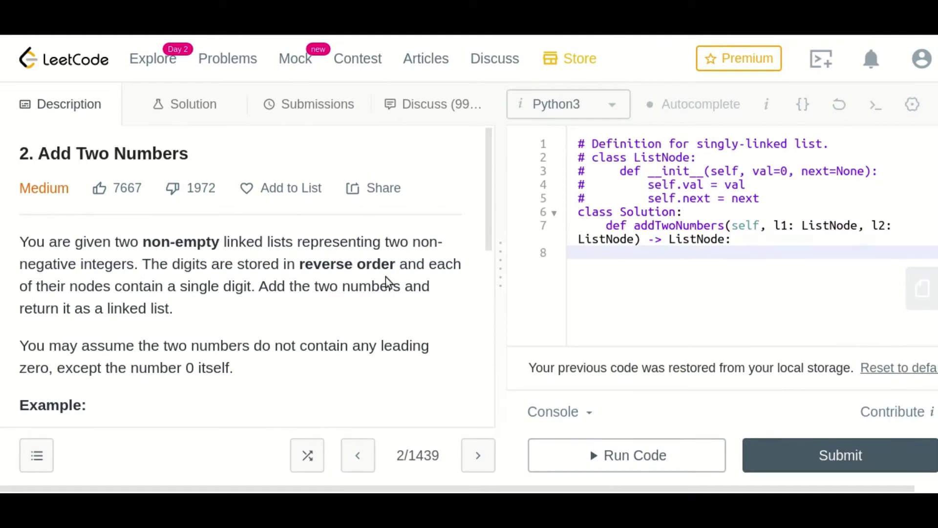
Step: Highlight the example input list 2 -> 4 -> 3 in the problem description
click(250, 188)
click(213, 153)
scroll(366, 271, down, 1)
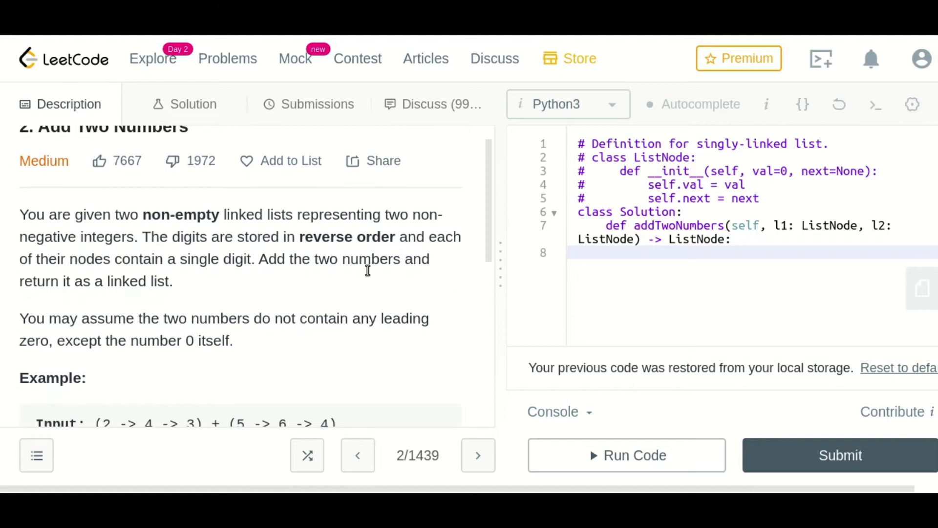
scroll(368, 270, down, 1)
scroll(368, 273, down, 2)
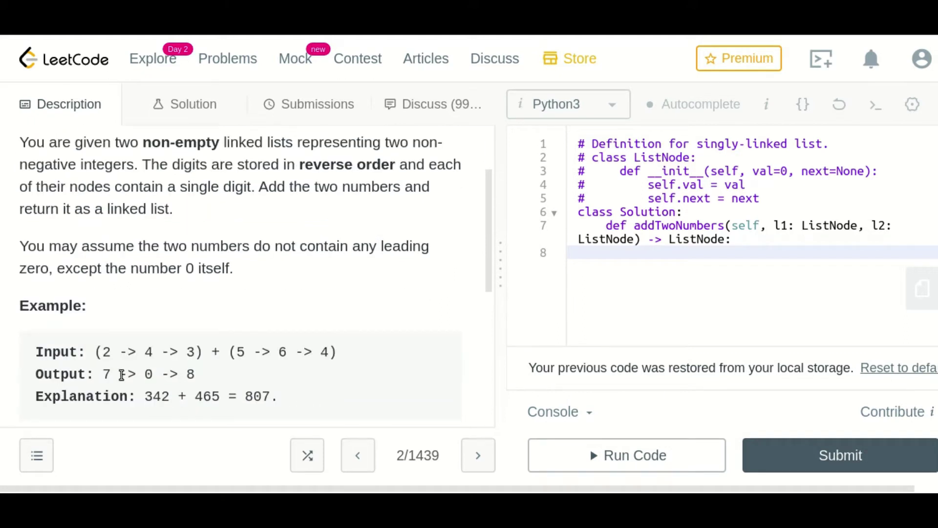
scroll(126, 376, down, 1)
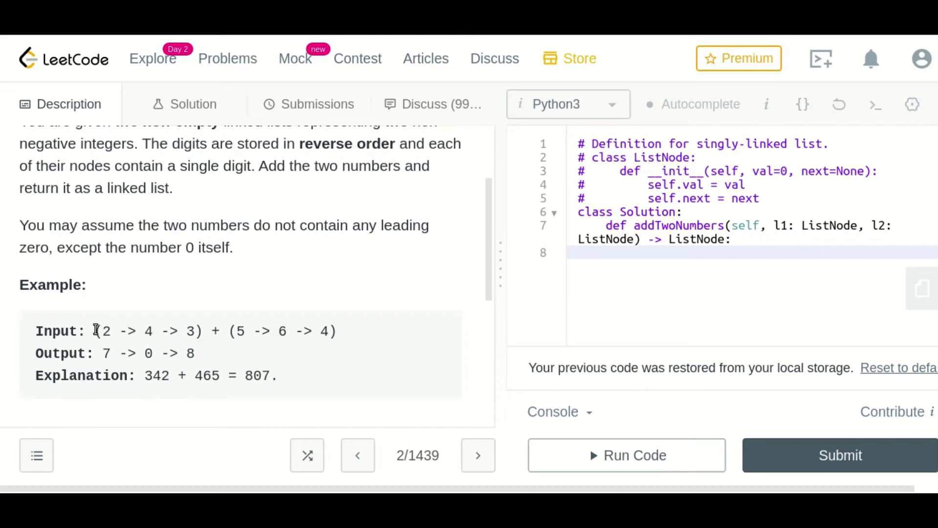
drag(94, 331, 119, 332)
click(158, 337)
drag(94, 331, 205, 328)
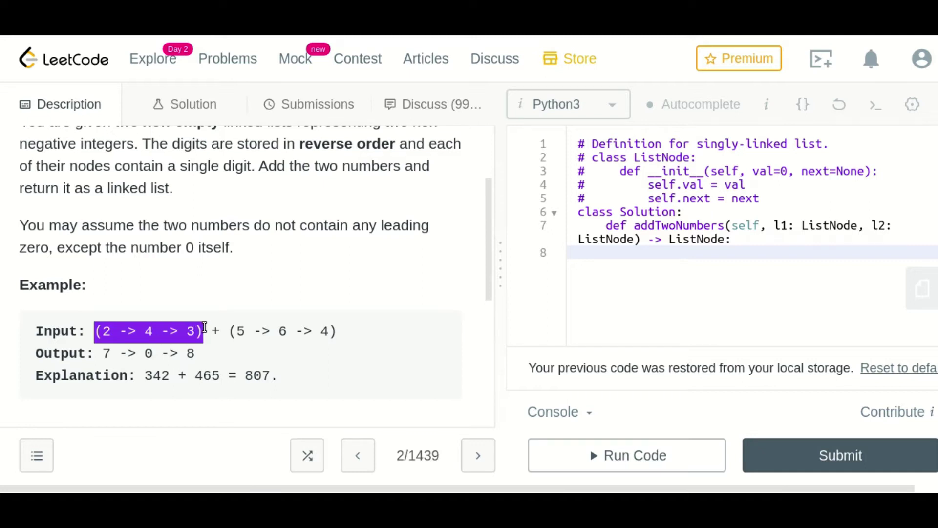
click(205, 328)
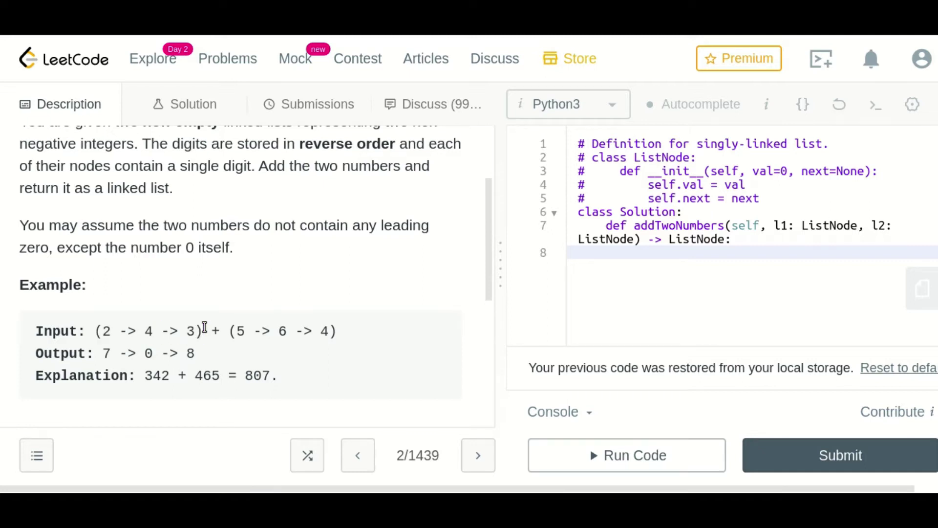
Step: Highlight 342, 465 and the word 'reverse' in the problem explanation
double_click(157, 376)
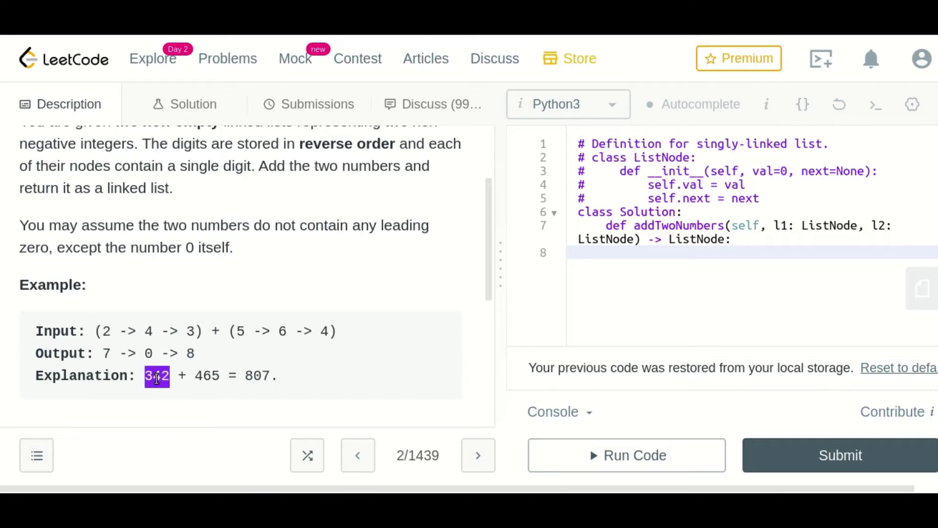
click(197, 326)
drag(197, 326, 187, 329)
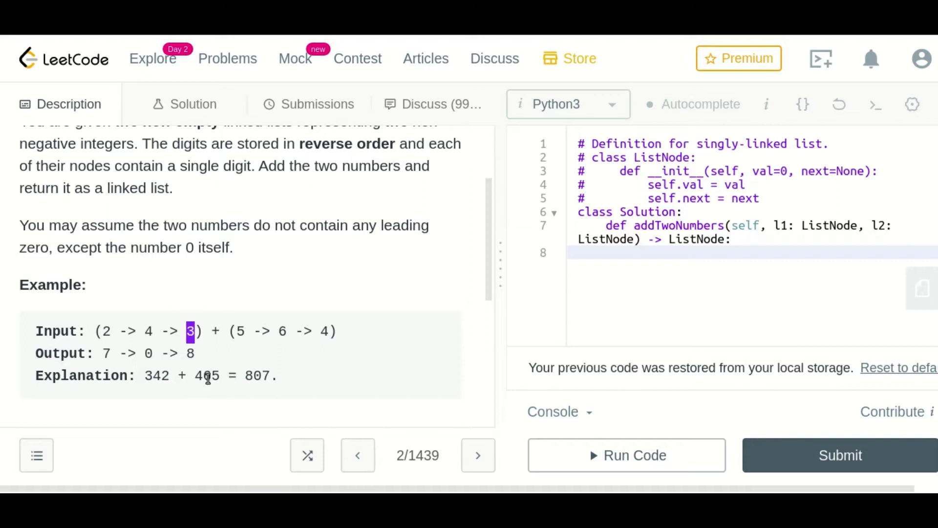
double_click(209, 377)
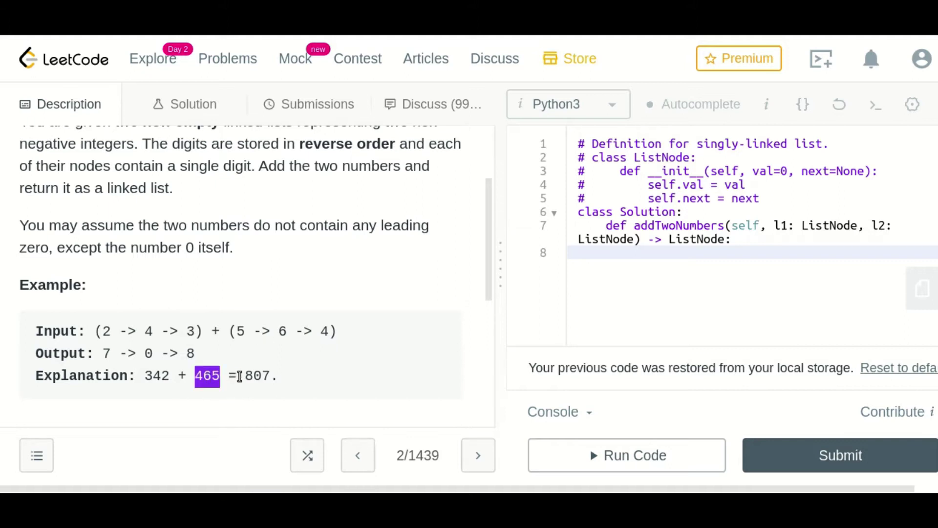
click(259, 378)
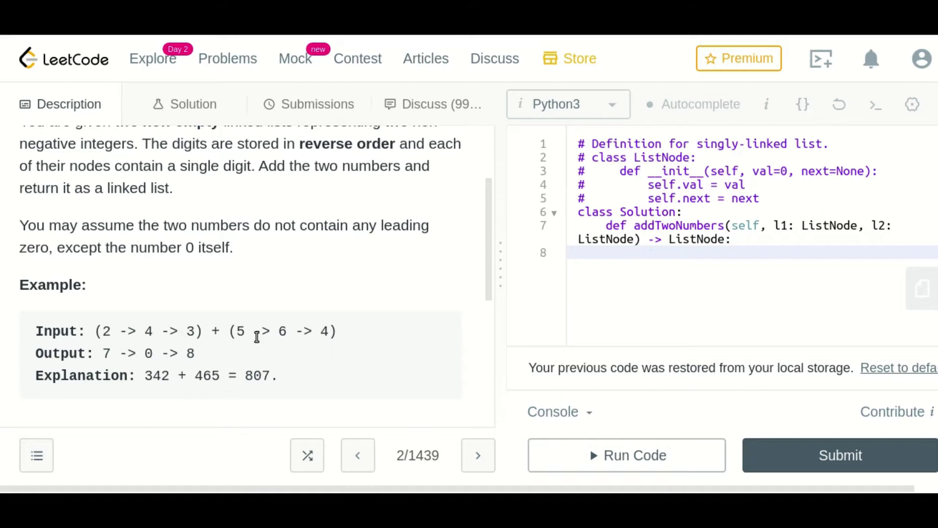
scroll(257, 336, up, 1)
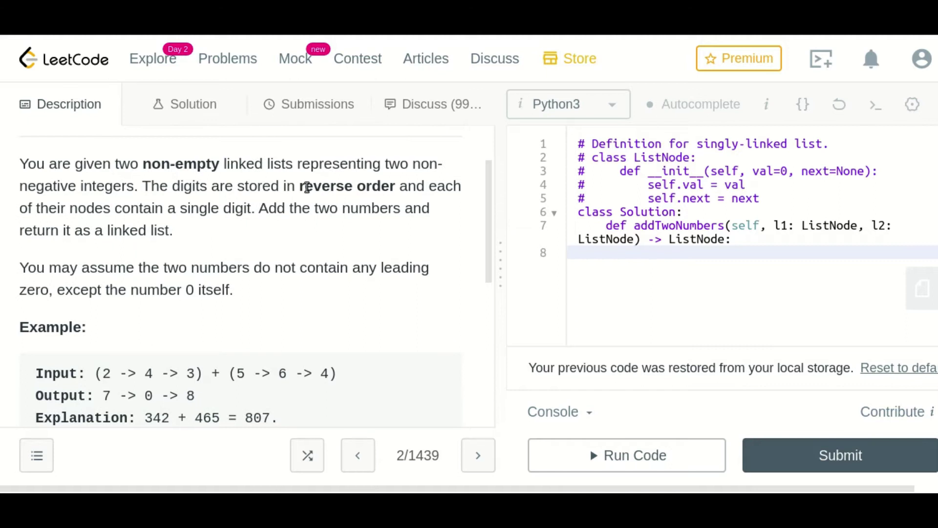
double_click(307, 186)
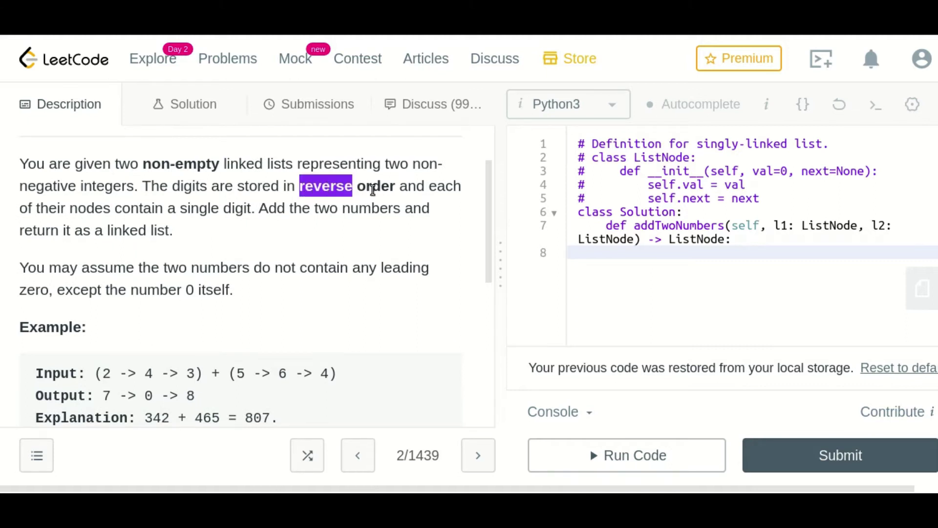
Step: Write dummyHead = ListNode(0) and curr = dummyHead on lines 8–9
click(650, 252)
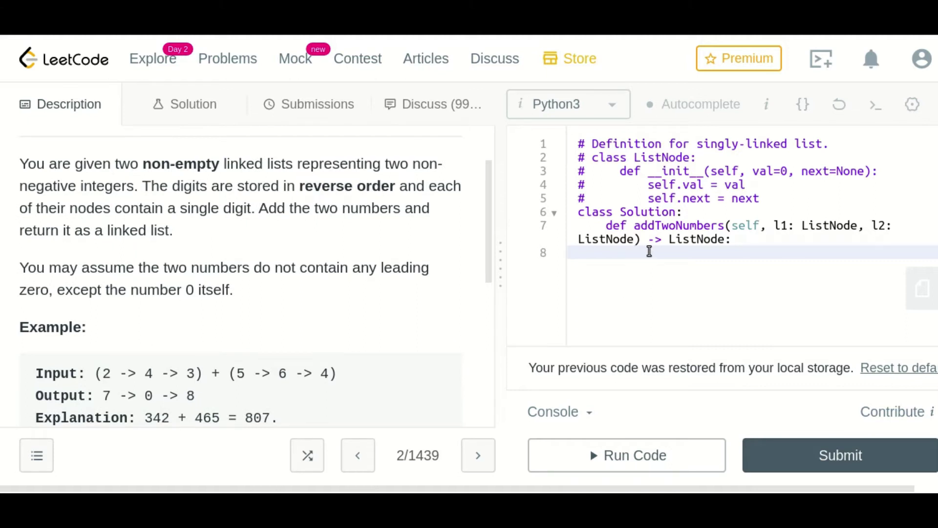
key(BackSpace)
key(BackSpace)
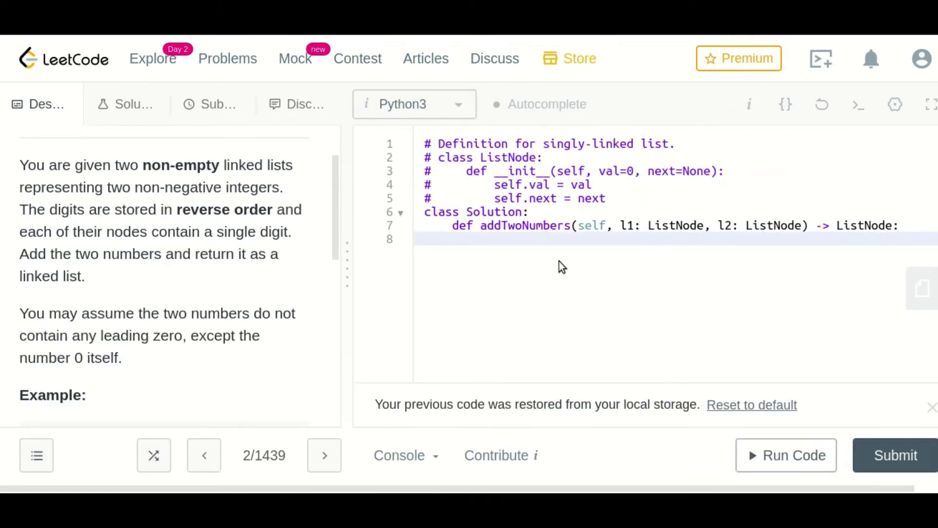
text(du)
text(mmyHead = )
text(List)
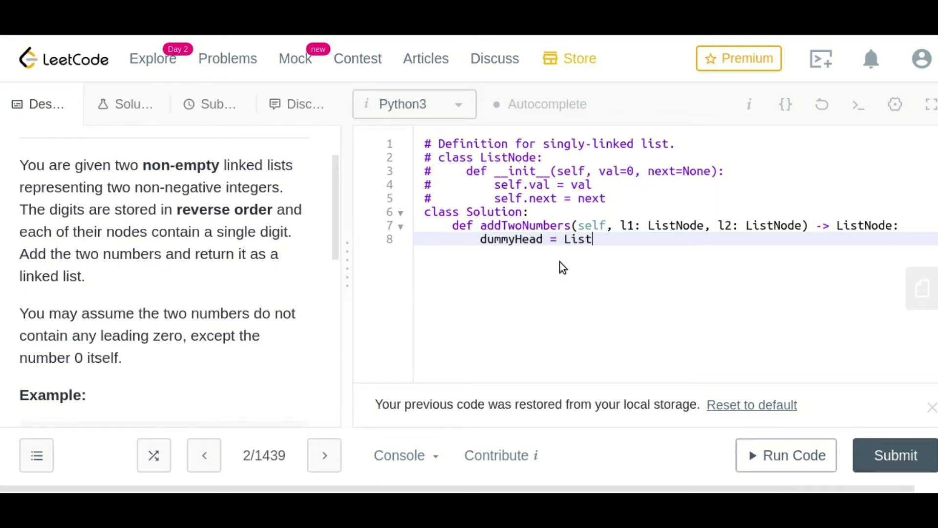
text(Node(0)
key(Return)
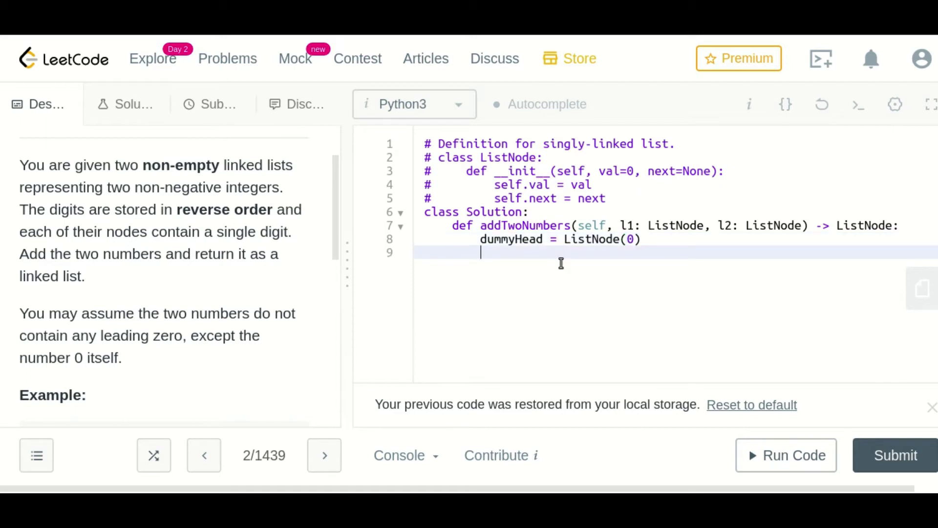
text(cur)
text(r = )
text(du)
text(mmyHe)
text(ad)
double_click(484, 255)
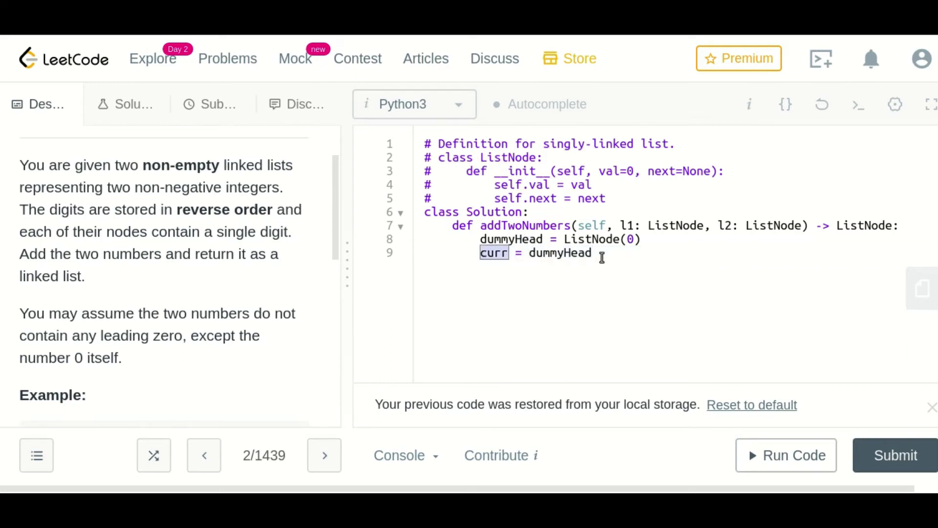
click(487, 253)
click(609, 254)
Step: Write a while l1 or l2 loop setting val1 and val2 to node values or 0
key(Return)
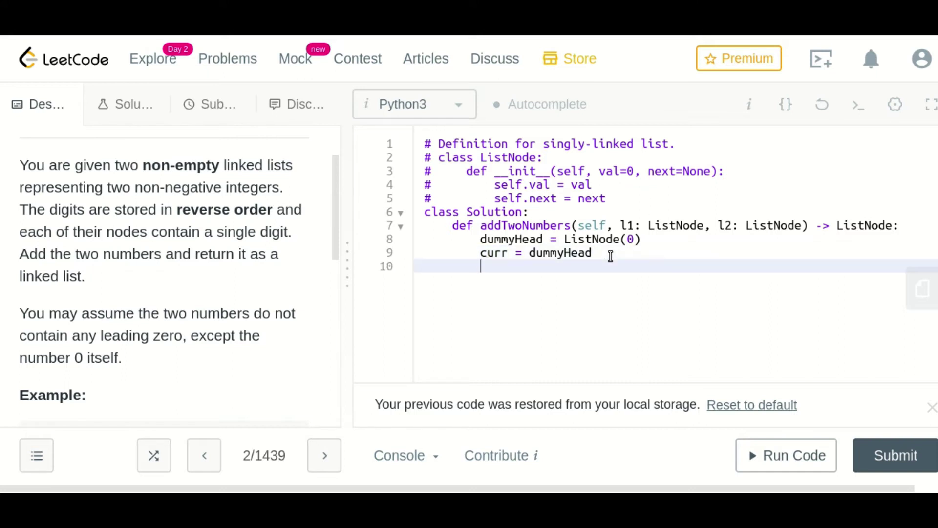
text(while )
text(l1 )
text(or l2)
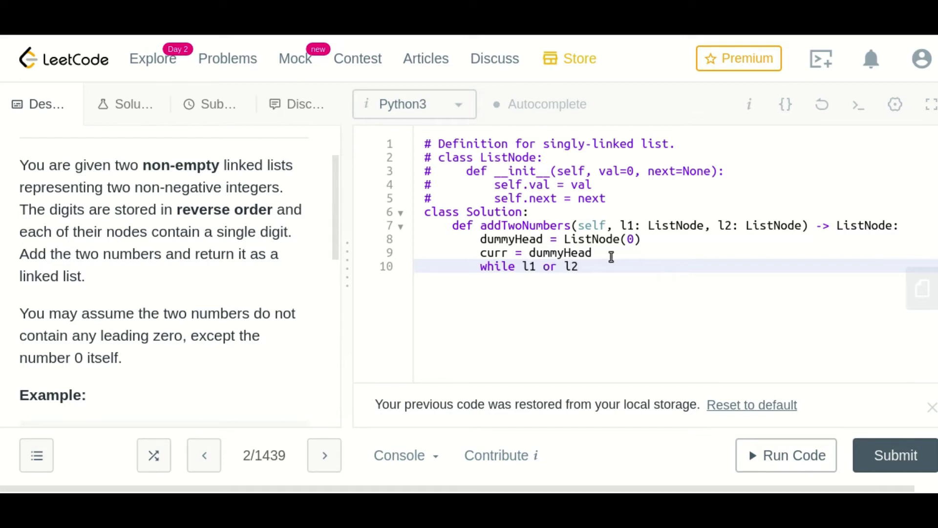
text(:)
key(Return)
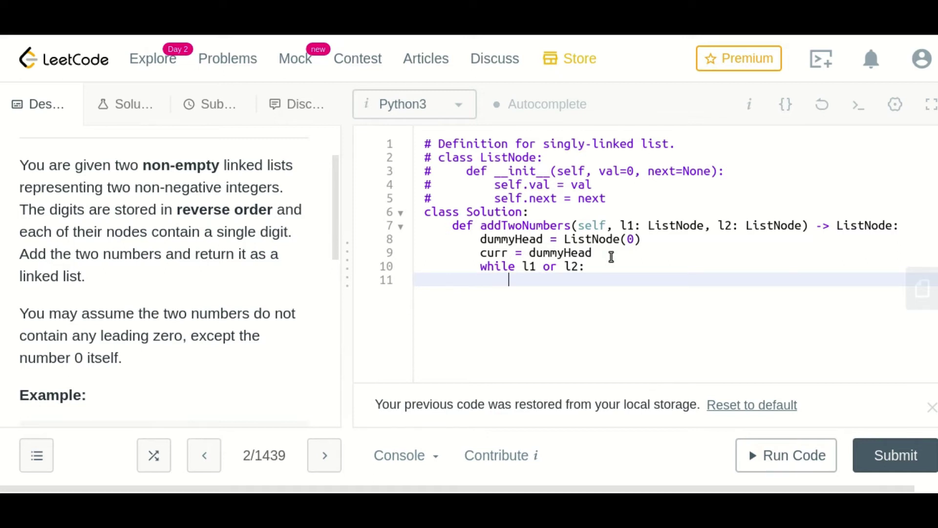
text(val1 = l1.val if)
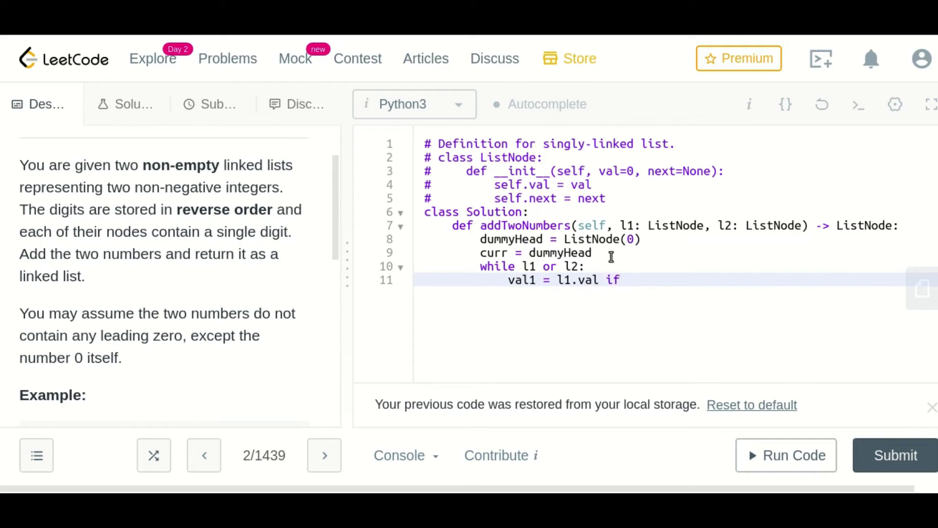
text( l1)
text( else 0)
key(Return)
text(va)
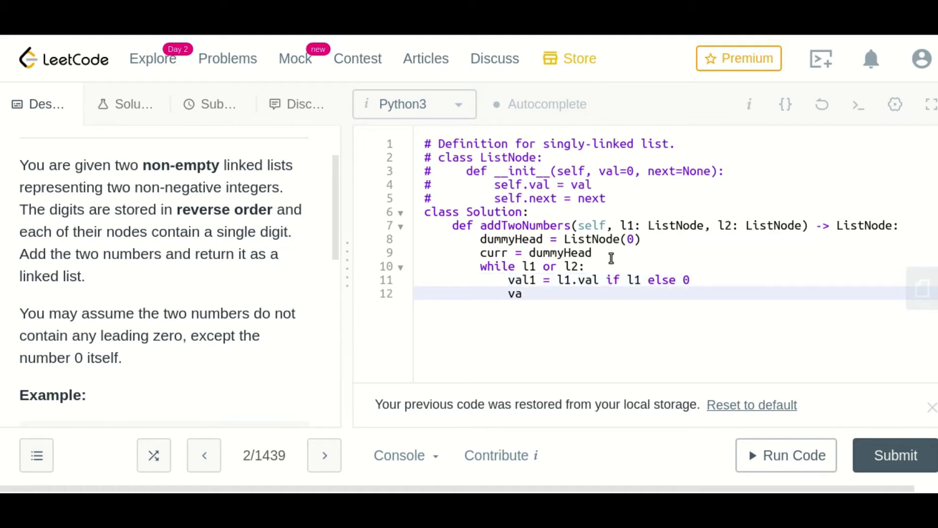
text(l2 = )
text(l2.v)
text(al if )
text(l2 els)
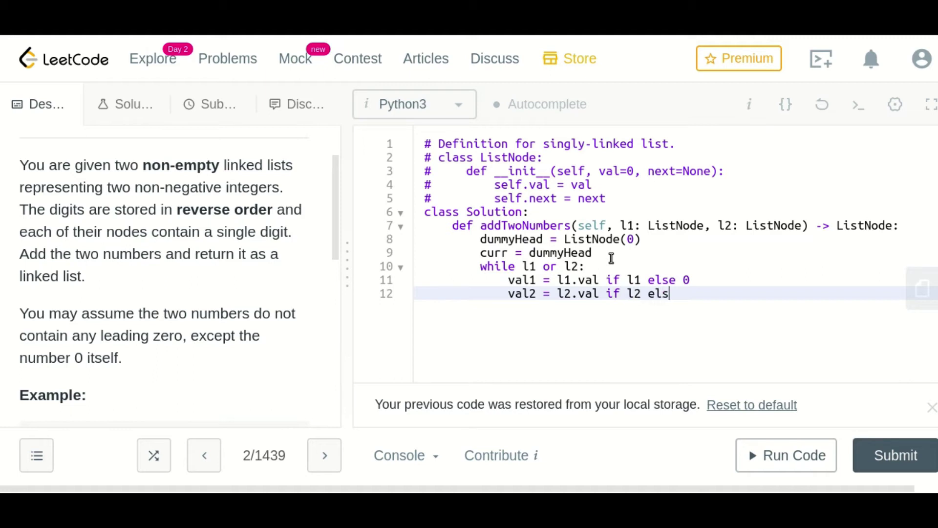
text(e 0)
key(Return)
key(Return)
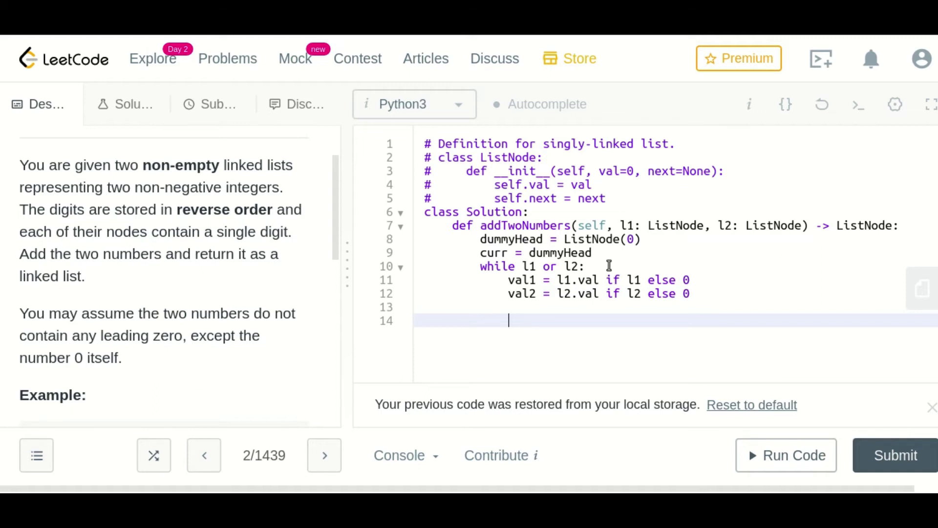
Step: Insert carry = 0 on a new line above the while loop
click(606, 255)
key(Return)
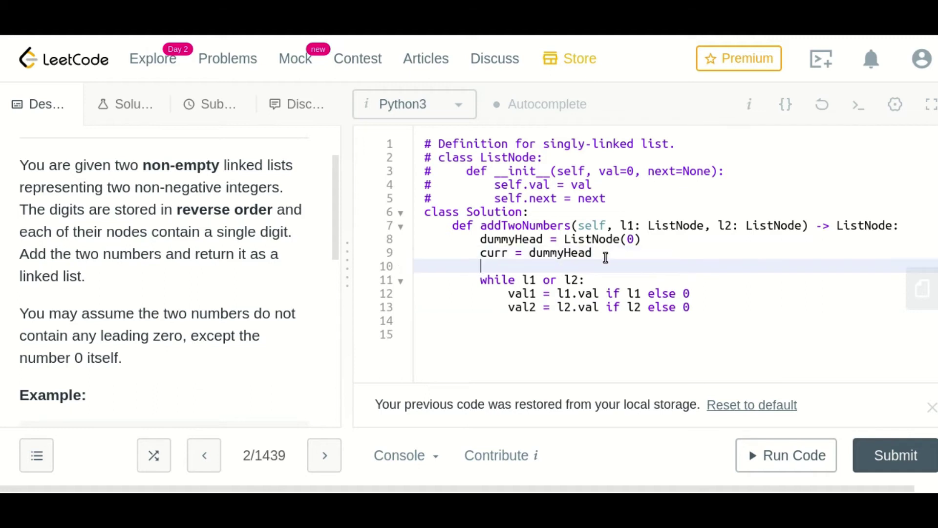
text(c)
text(arry )
text(= 0)
click(556, 330)
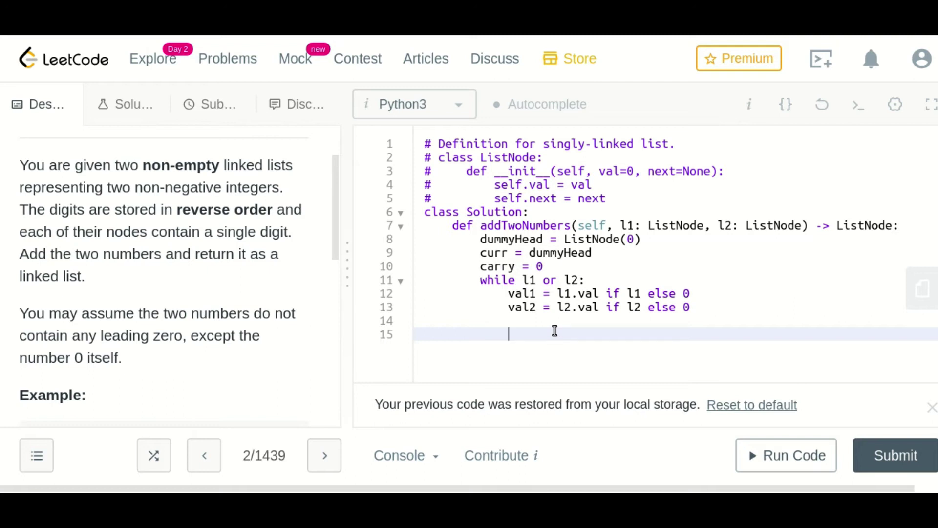
text(c)
text(arry)
text(, out)
text( = dim)
Step: Complete the divmod(val1 + val2 + carry, 10) call on line 15, fixing its spelling
key(BackSpace)
text(vmod)
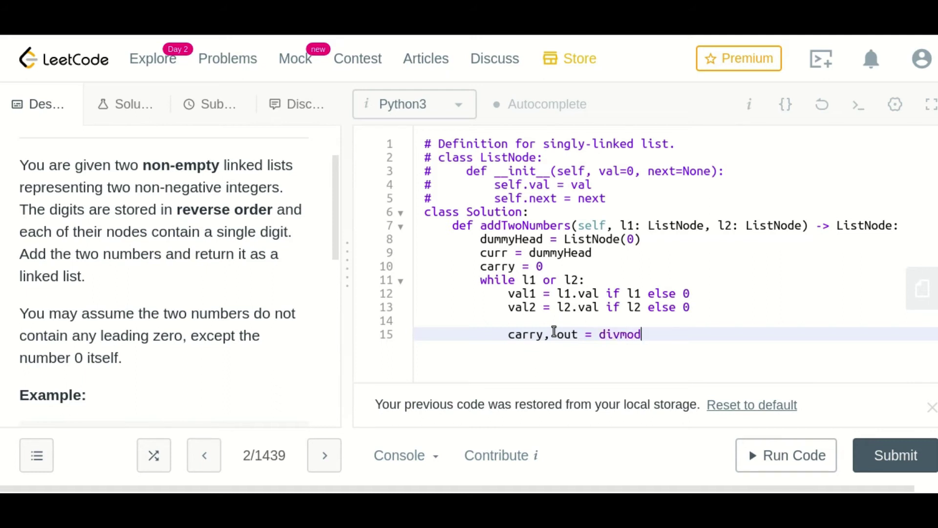
text((val)
text(1 + val)
text(2 + ca)
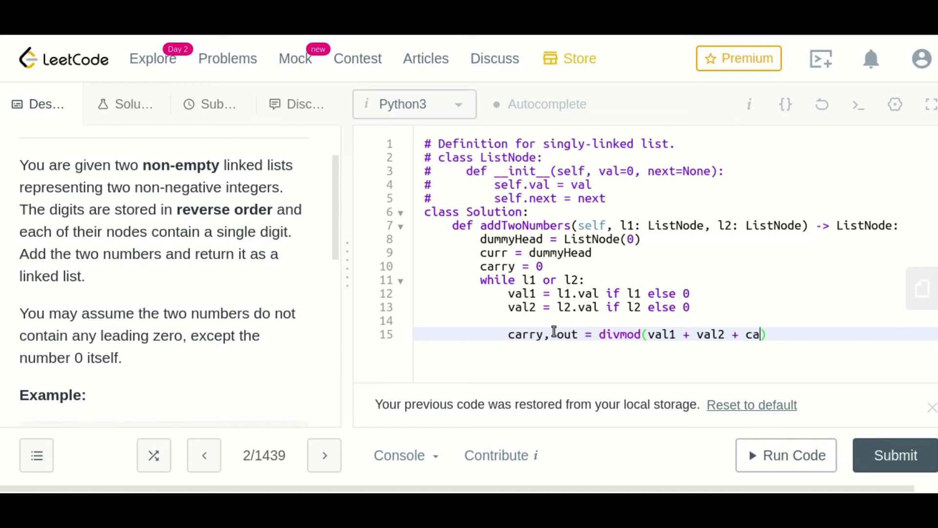
text(rry, 10)
double_click(626, 334)
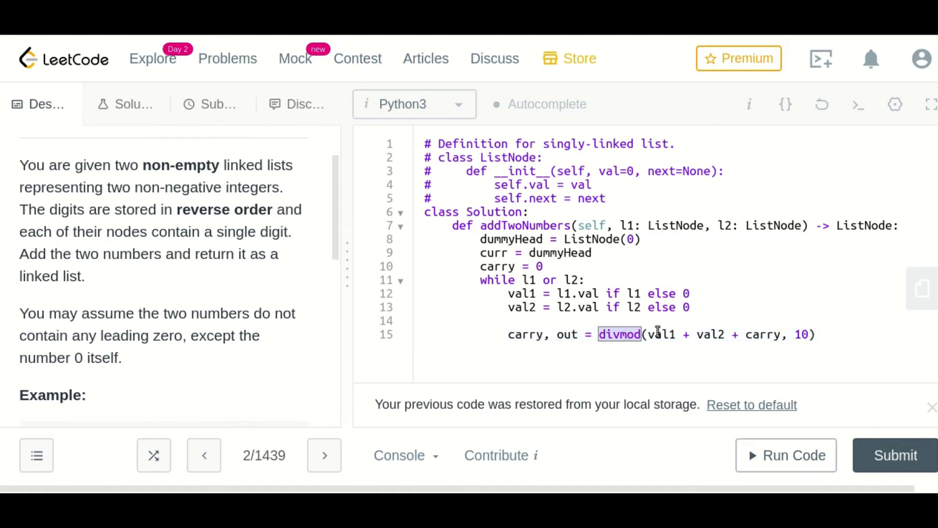
Step: Add comments '# out = val1 + val2 + carry' and '# carry = out/10' above divmod
click(690, 319)
key(Return)
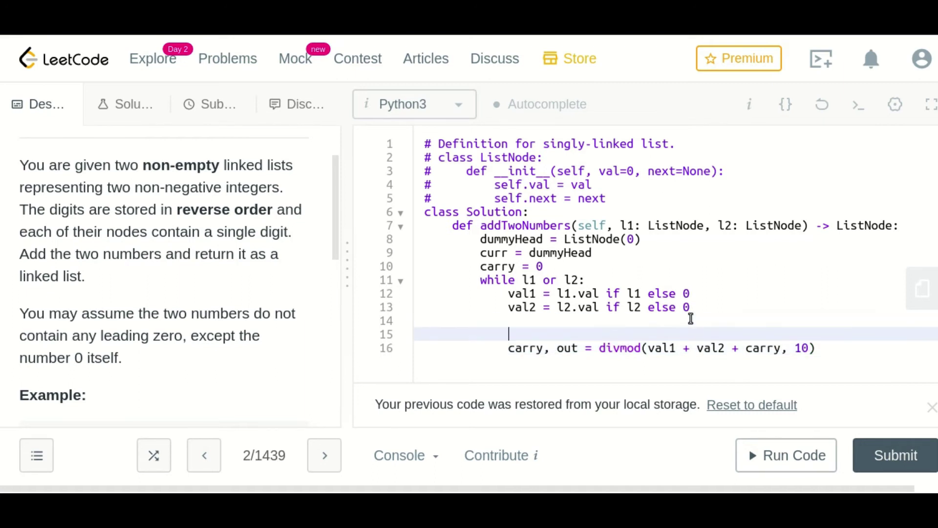
text(# out)
text( = )
text(ca)
text(rry)
key(BackSpace)
key(BackSpace)
key(BackSpace)
key(BackSpace)
key(BackSpace)
text(val1 + v)
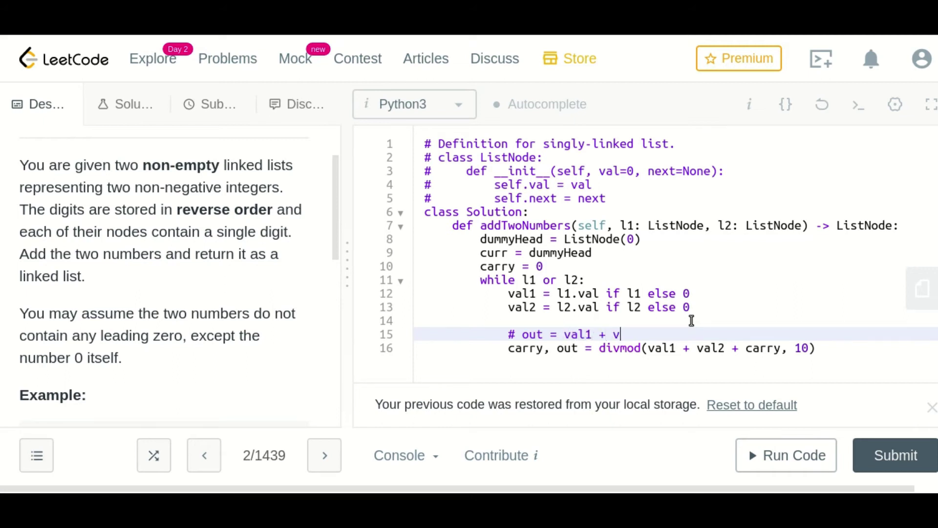
text(al2 + )
text(carr)
text(y)
key(Return)
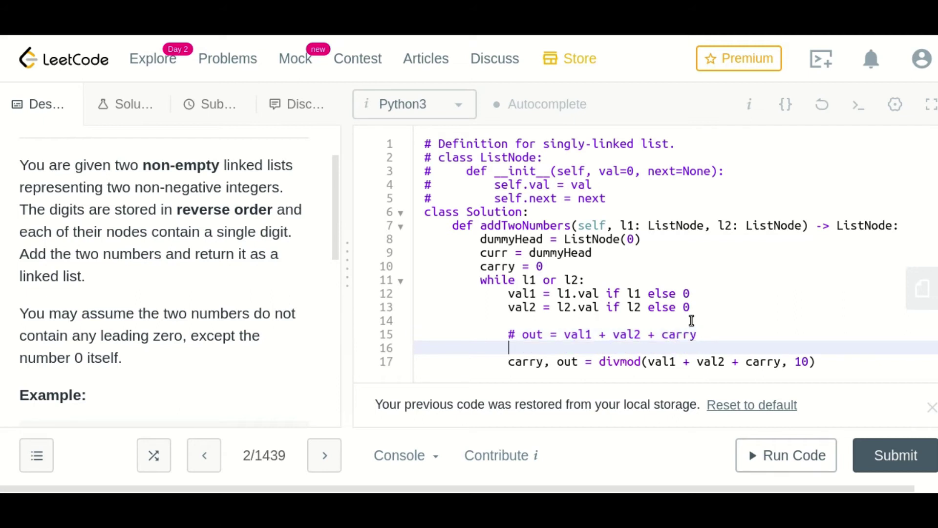
text(# carry )
text(= out)
text(/10)
key(Return)
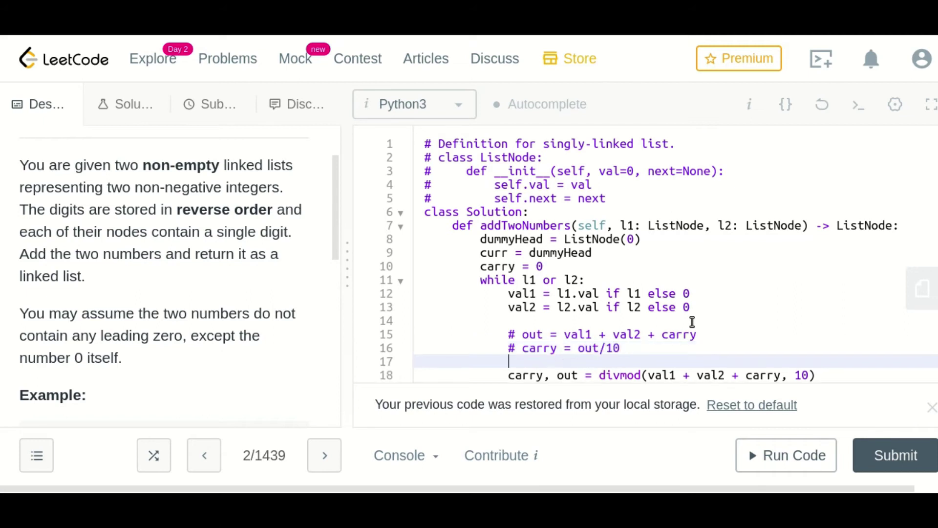
Step: Compare the comments with the divmod line, then add blank lines below it
double_click(621, 372)
drag(522, 331, 708, 331)
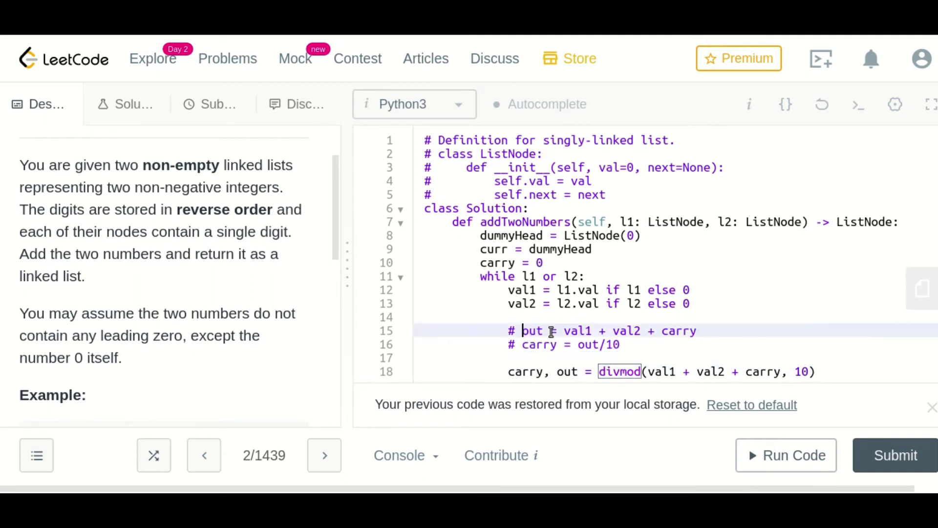
click(708, 331)
scroll(642, 373, down, 1)
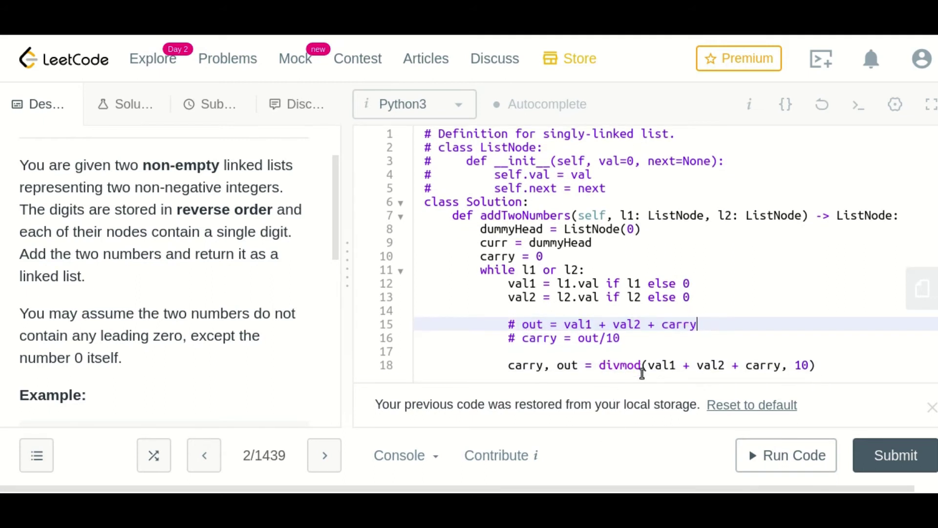
double_click(534, 365)
drag(579, 338, 655, 338)
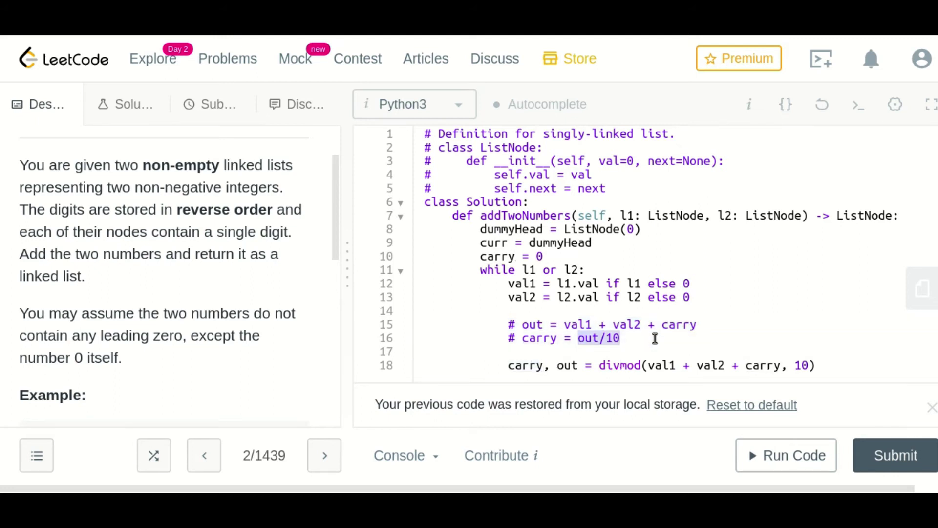
click(655, 337)
scroll(654, 338, up, 1)
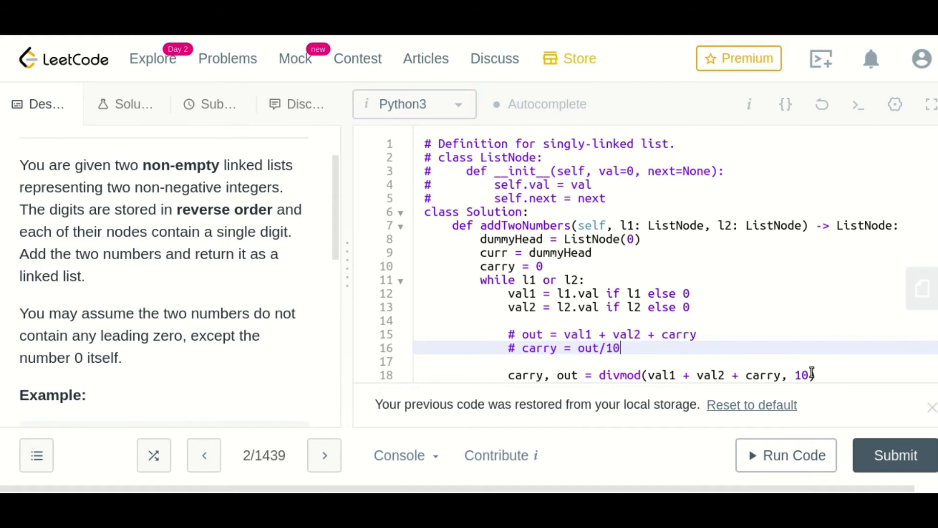
click(812, 374)
key(Return)
key(Return)
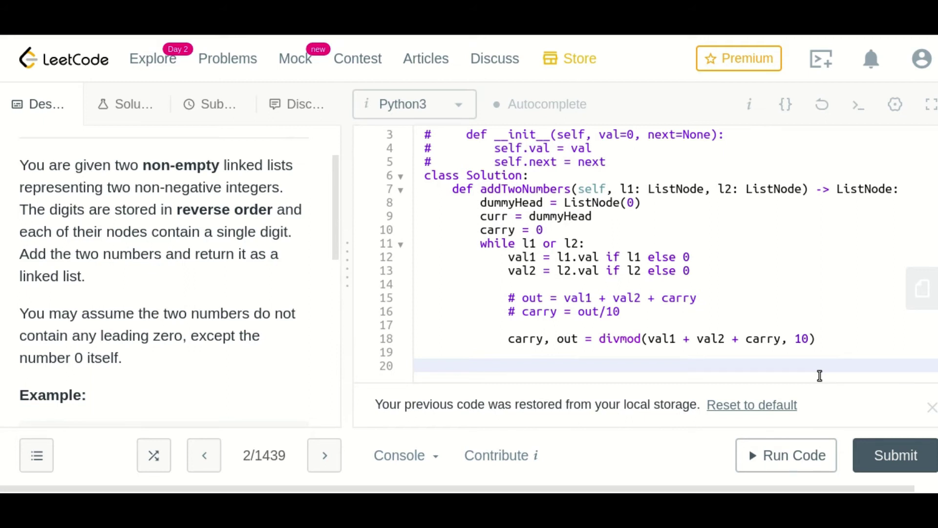
Step: Add curr.next = ListNode(out) and curr = curr.next to the loop body
double_click(495, 217)
click(535, 366)
text(curr.)
text(next)
text( = )
text(Lis)
text(tNode)
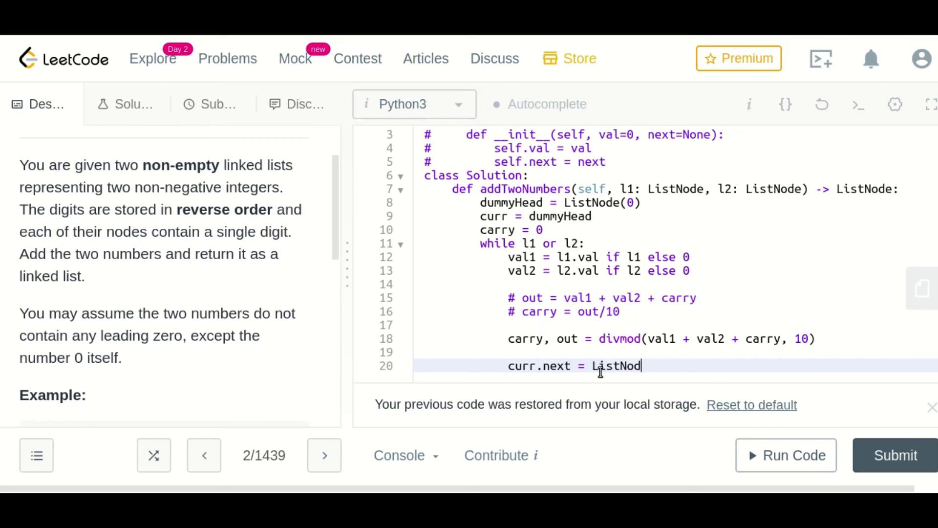
text(()
text(out))
key(Return)
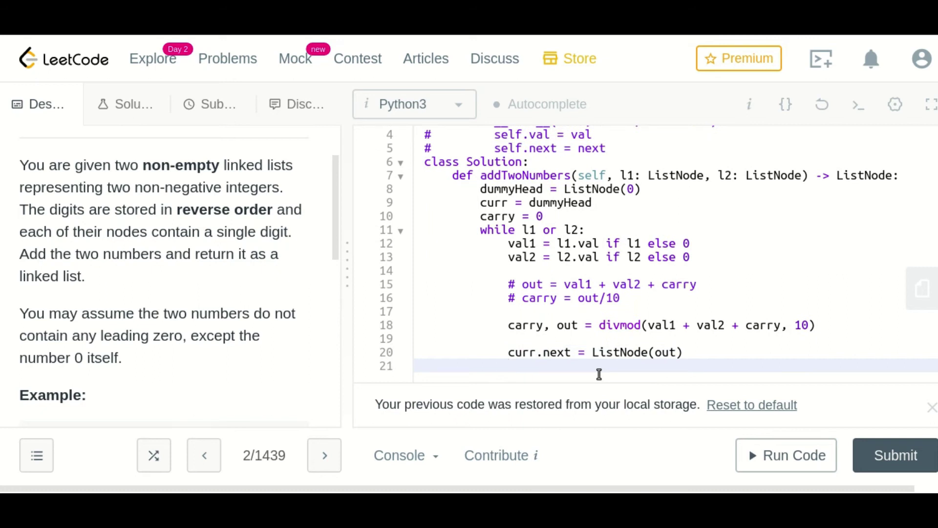
text(curr)
text( = curr.)
text(nexy)
key(BackSpace)
text(t)
key(Return)
key(Return)
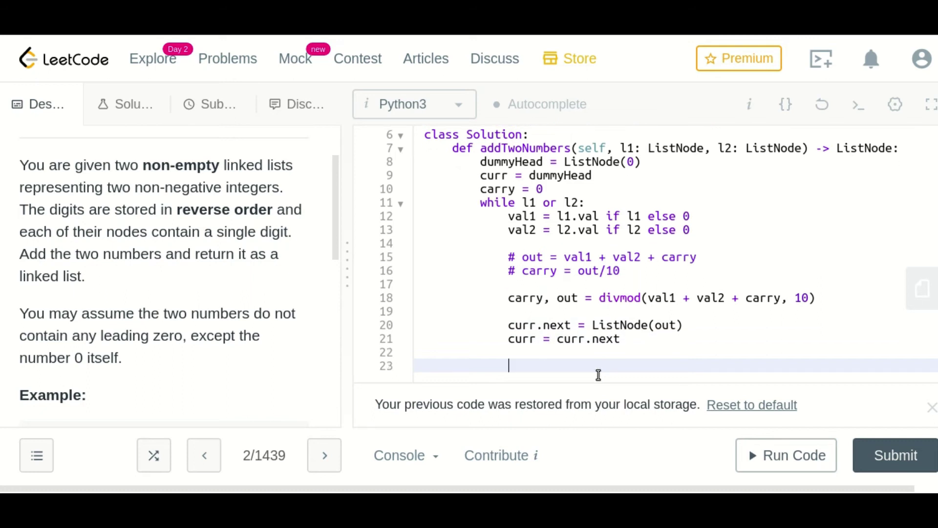
text(l1)
scroll(237, 344, down, 5)
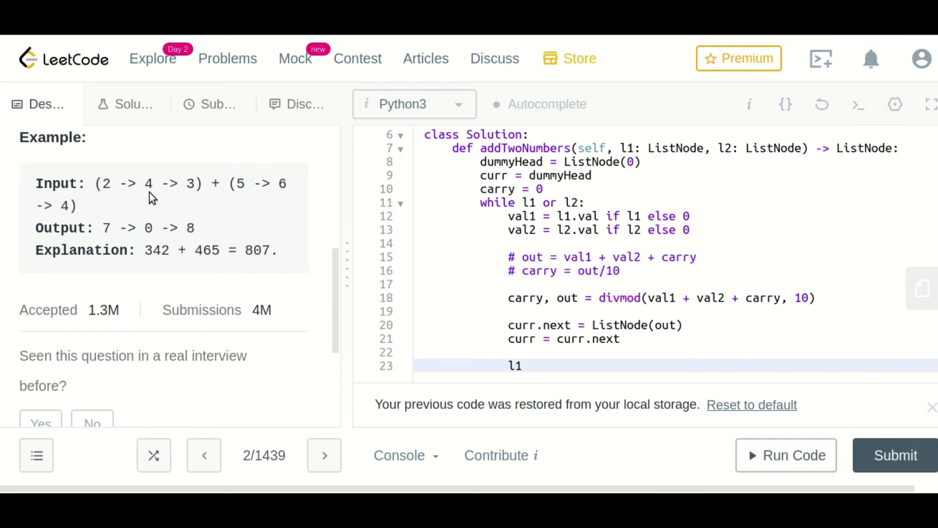
text( = )
text(l1)
text(.nextif )
text(l1 else )
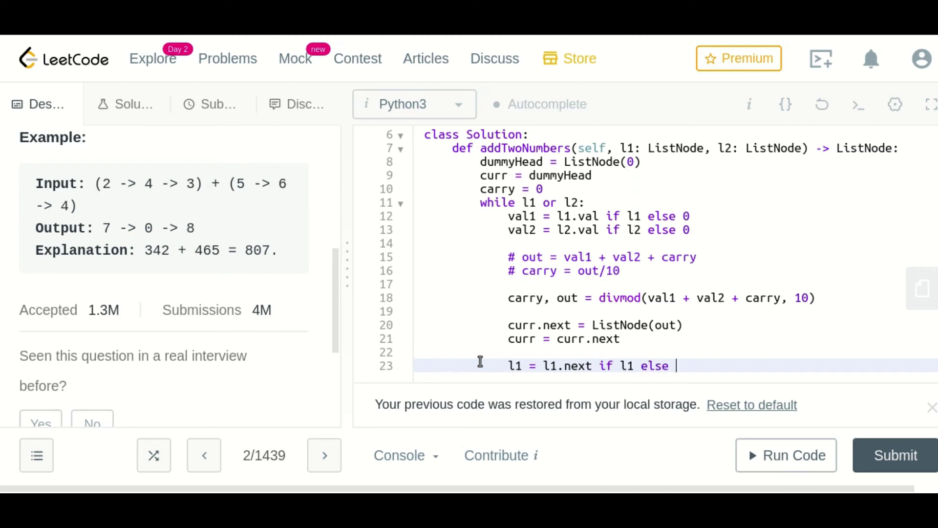
text(Non)
text(e)
Step: Add l1 = l1.next if l1 else None and l2 = l2.next if l2 else None
key(BackSpace)
key(BackSpace)
key(BackSpace)
text(one)
key(Return)
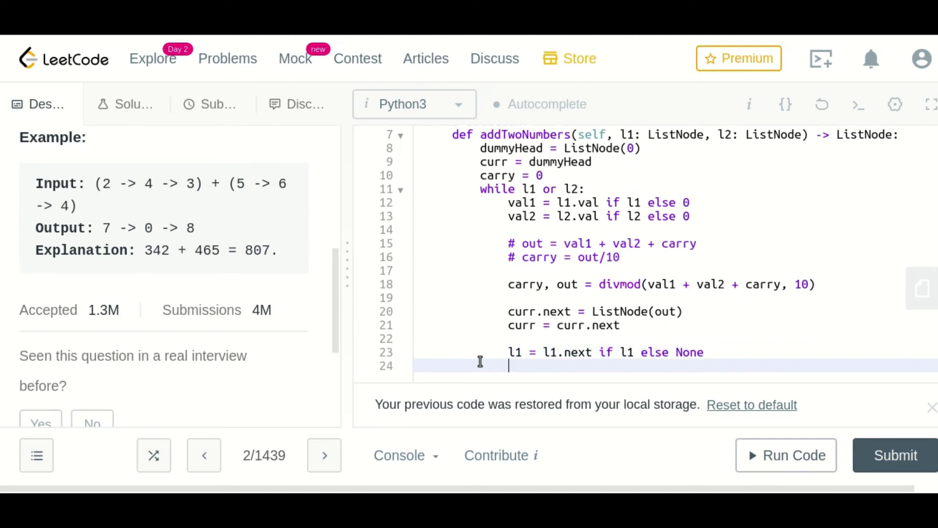
text(l2)
text( = l2.next)
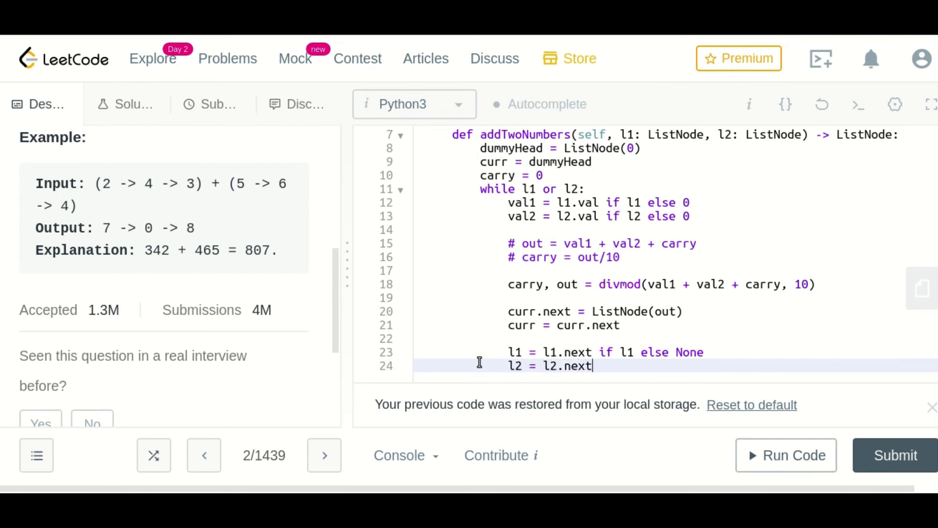
text( if l2 e)
text(lse None)
key(Return)
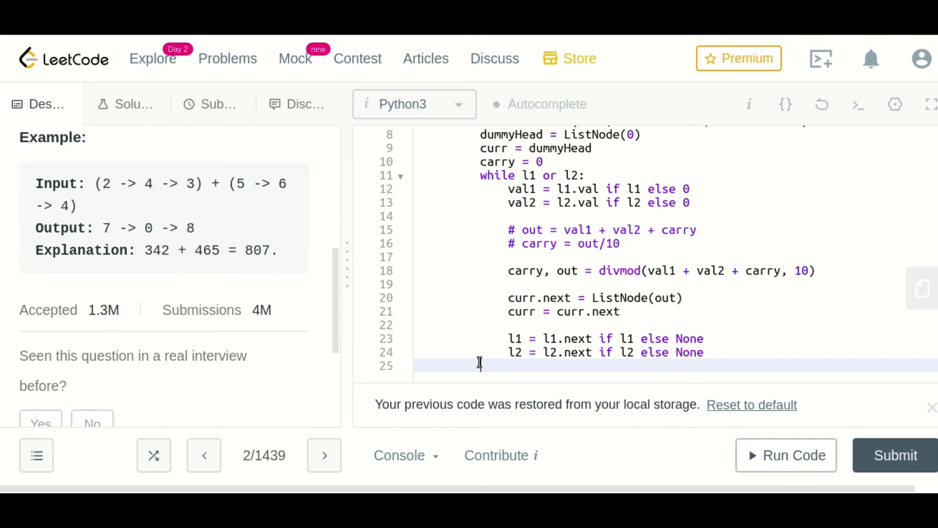
text(if (c)
text(arry >)
text( 0))
text(:)
Step: Add if carry > 0: curr.next = ListNode(carry) after the loop, then begin a return line
key(Return)
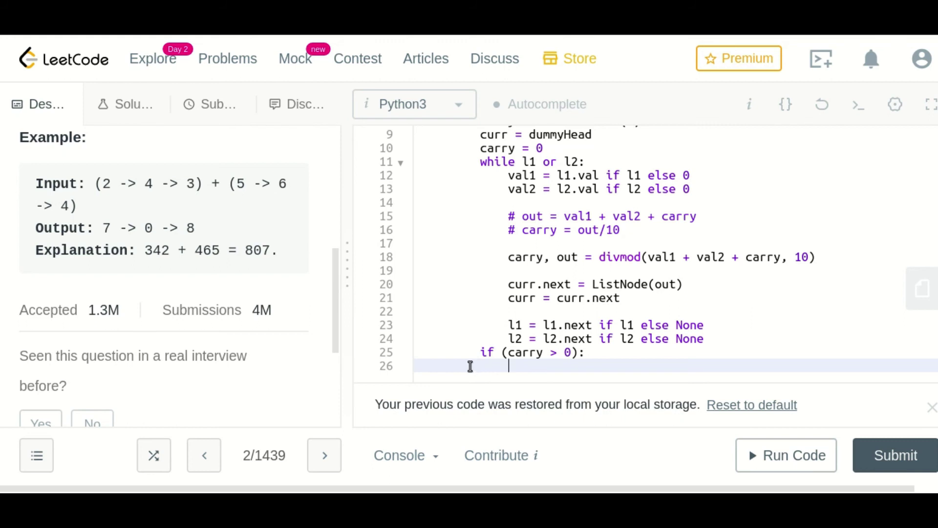
text(c)
text(urr.next)
text( = List)
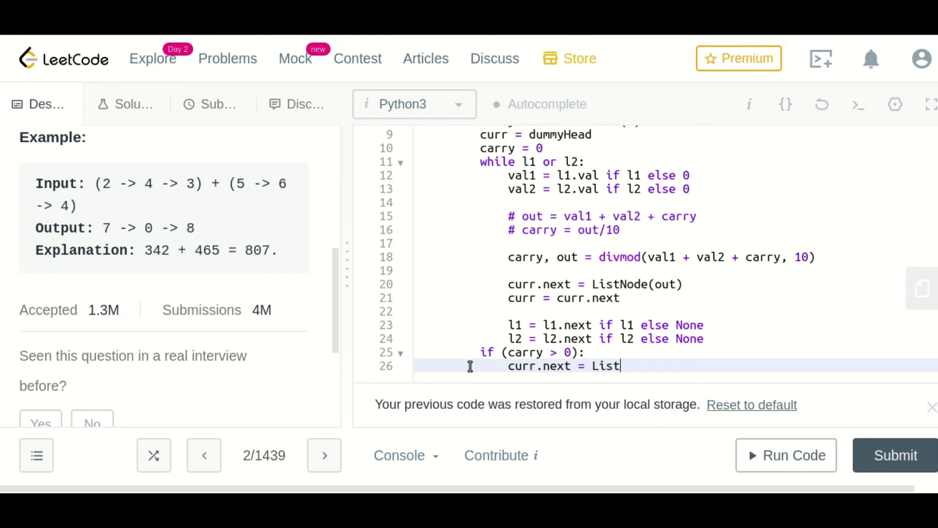
text(Node(c)
text(arry)
key(Return)
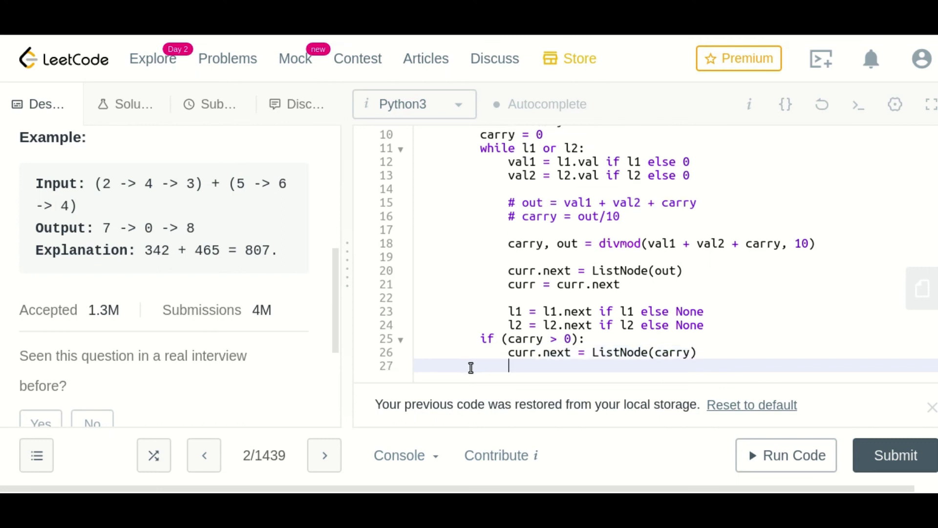
key(Return)
text(return)
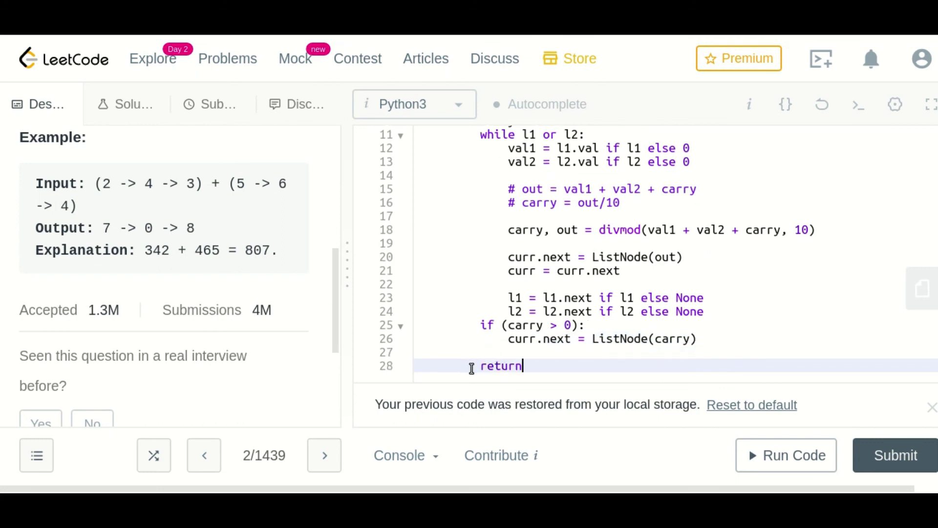
scroll(545, 299, up, 2)
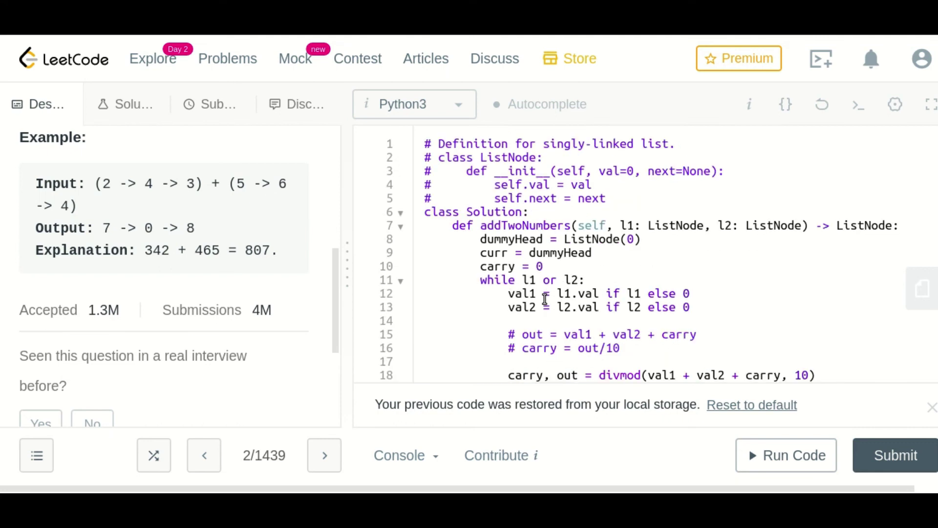
scroll(529, 241, down, 2)
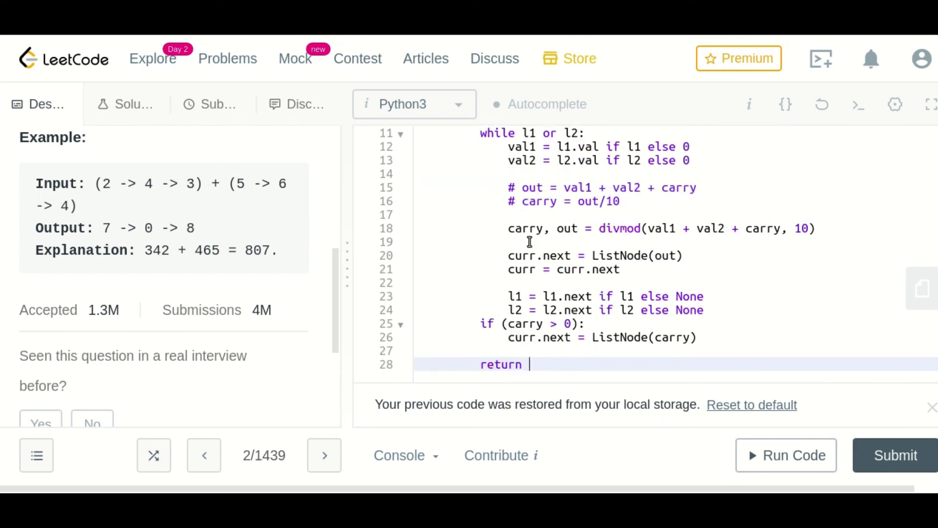
text(dummy)
text(Head.)
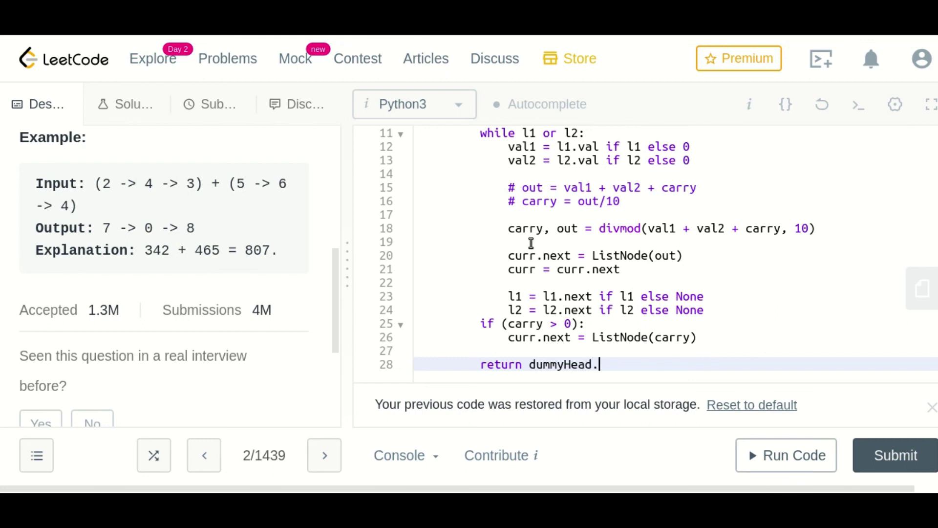
text(next)
Step: Finish return dummyHead.next, checking the next usages and ListNode(0) on line 8
double_click(608, 364)
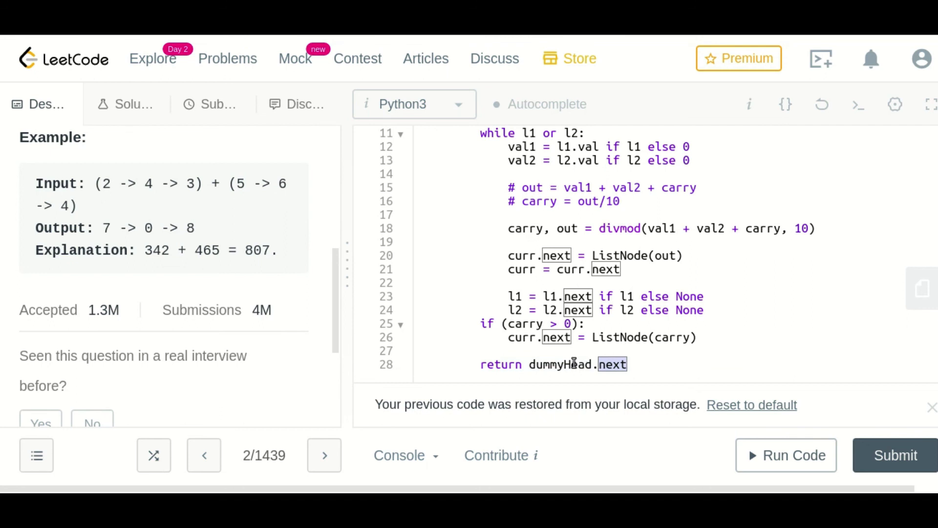
scroll(573, 364, up, 3)
scroll(573, 365, up, 2)
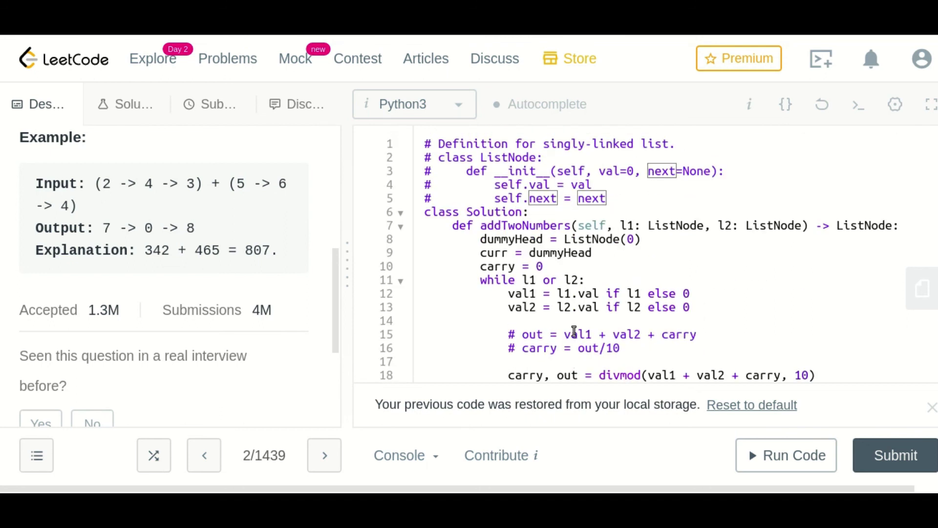
click(647, 239)
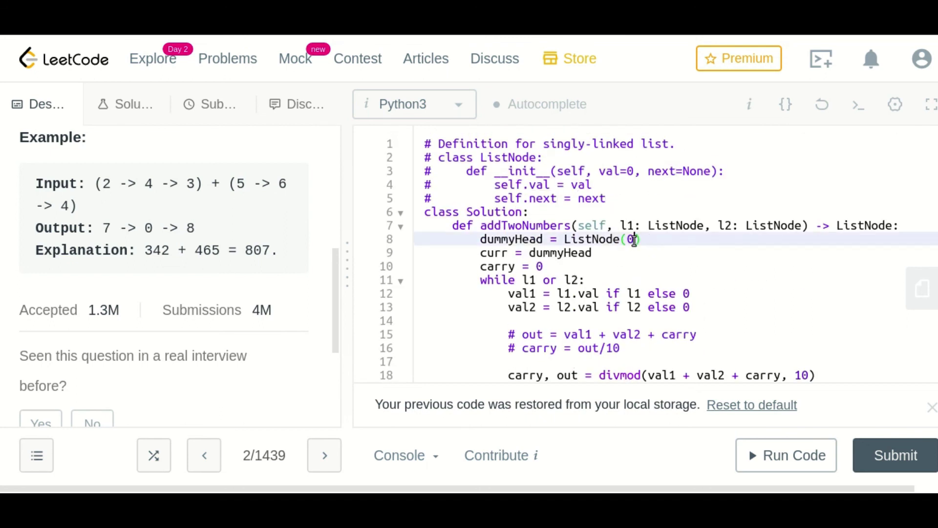
scroll(635, 240, down, 1)
click(634, 236)
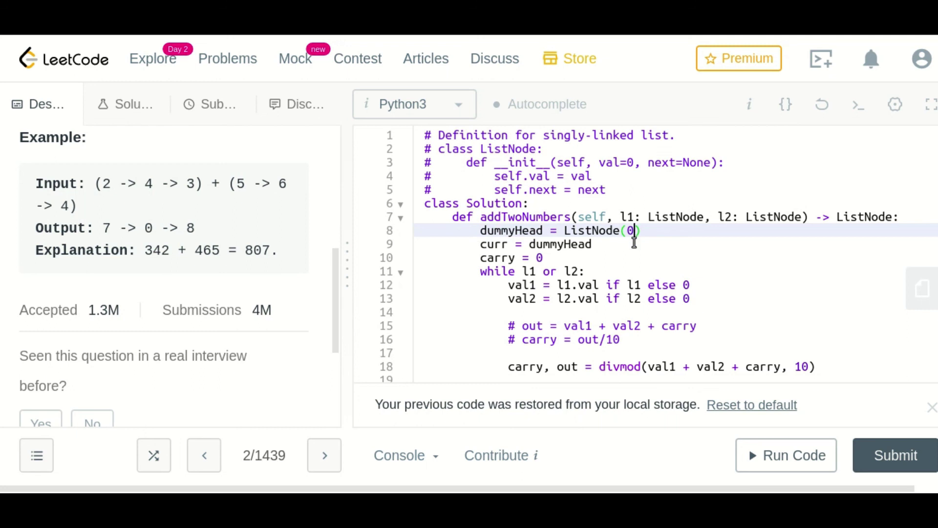
scroll(634, 243, down, 5)
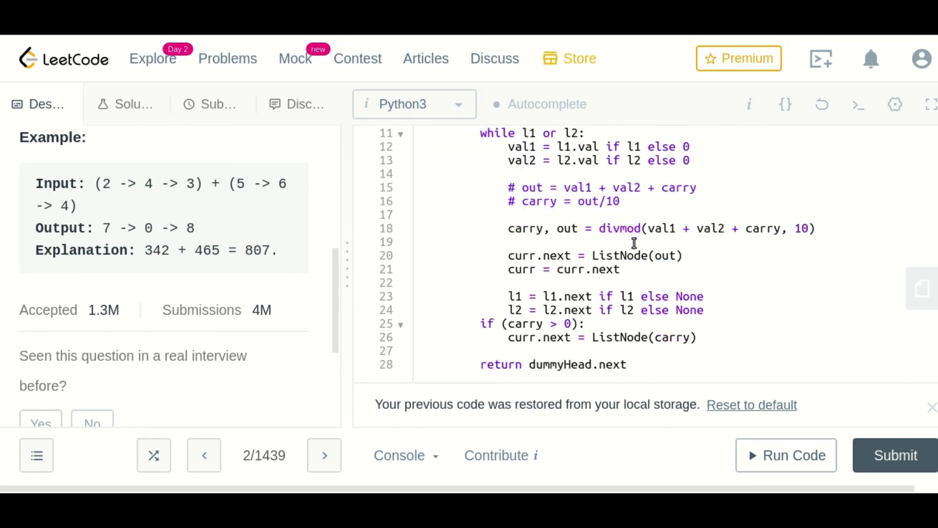
click(616, 350)
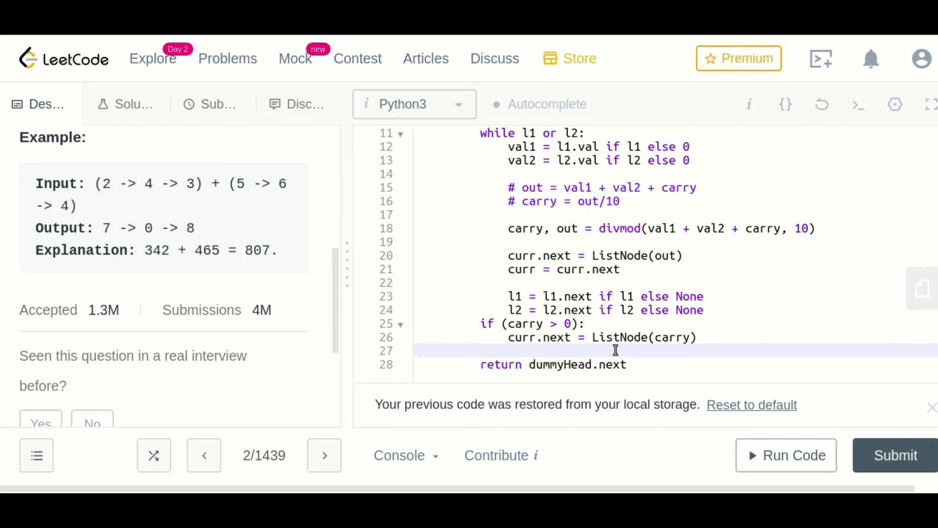
Step: Run the sample test for Accepted [7,0,8], then submit for Success at 96 ms, 13.8 MB
click(769, 453)
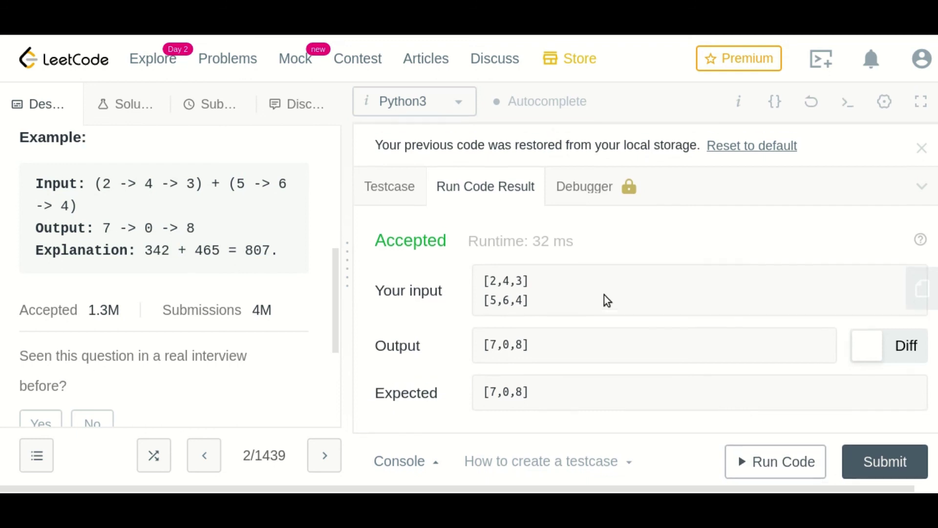
click(896, 464)
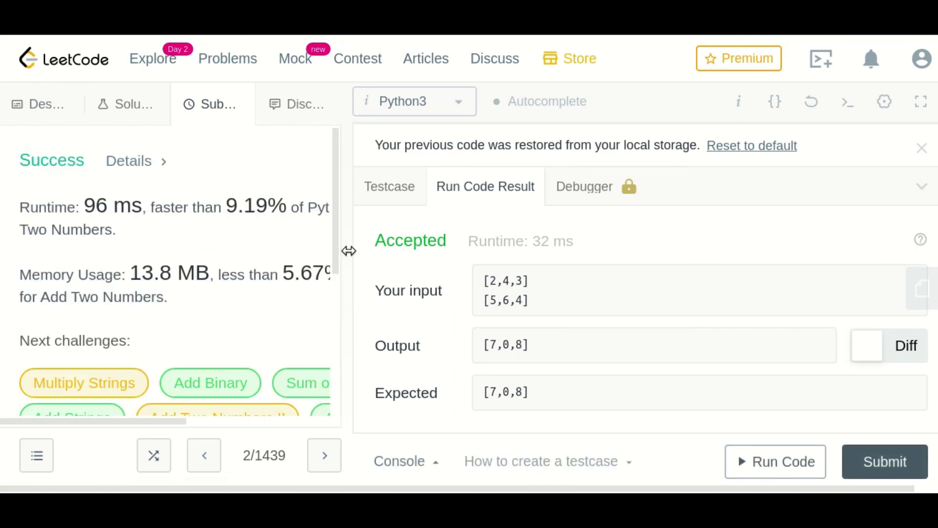
drag(349, 251, 611, 293)
scroll(350, 207, down, 1)
scroll(352, 209, down, 3)
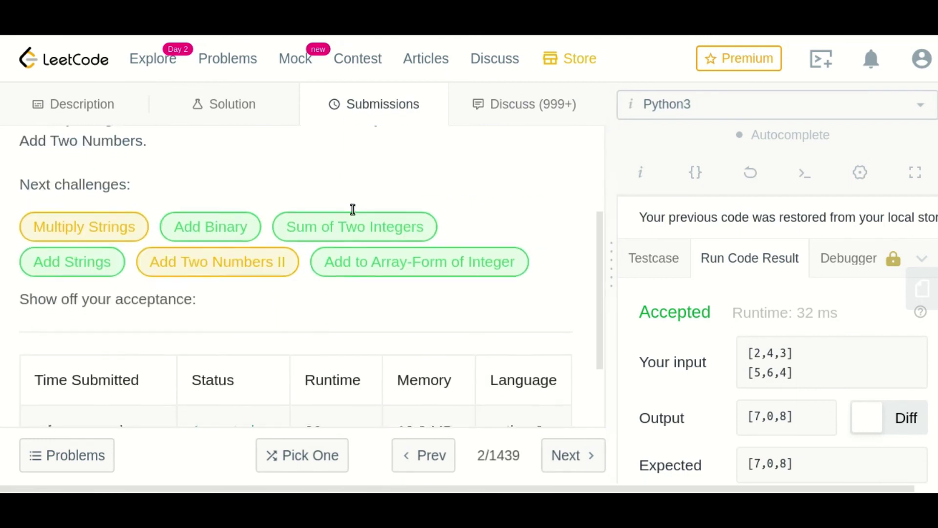
scroll(353, 210, down, 2)
scroll(352, 212, up, 1)
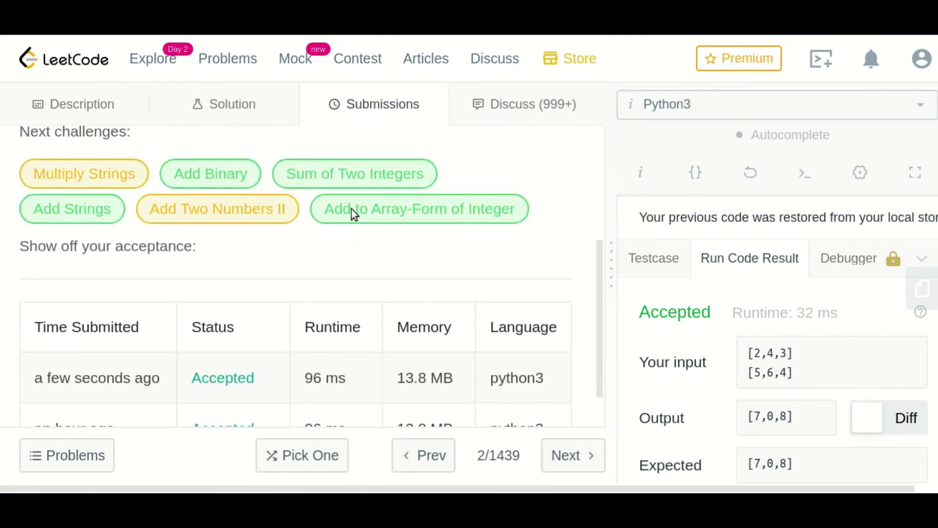
Step: Check the new 96 ms Accepted submission, widen the editor, and close the Run Code Result panel
double_click(315, 378)
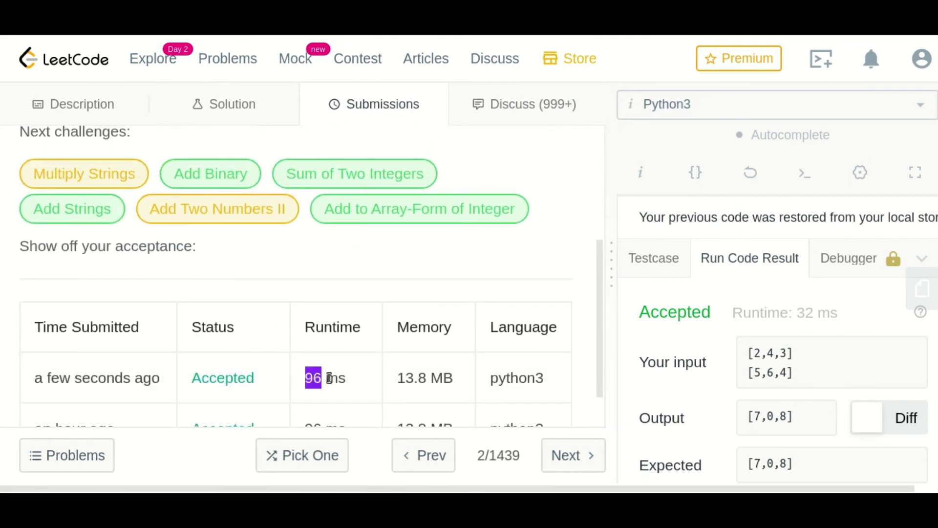
scroll(344, 378, up, 2)
scroll(320, 370, up, 2)
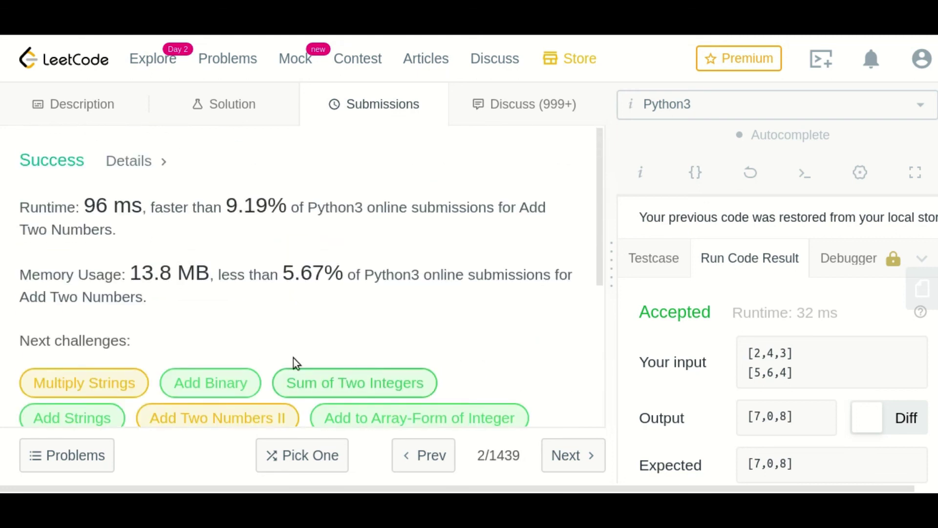
scroll(231, 212, down, 2)
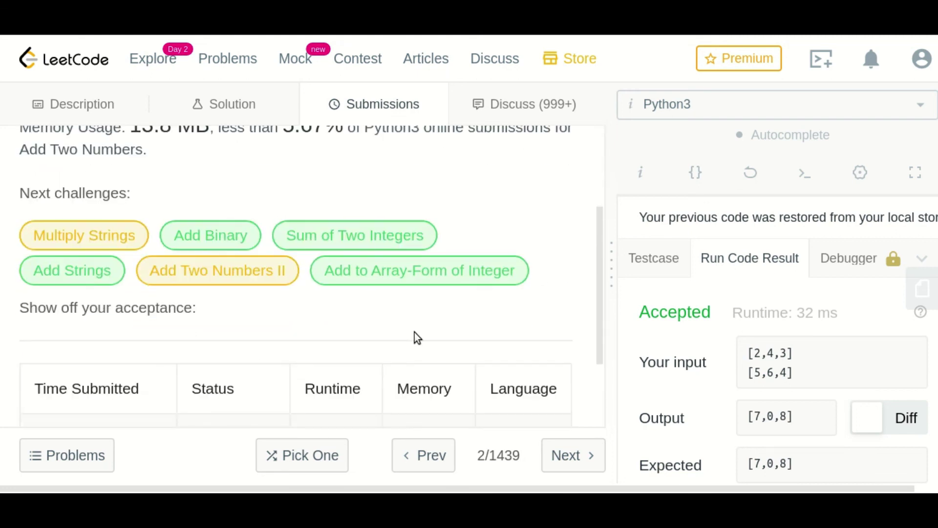
scroll(413, 337, down, 2)
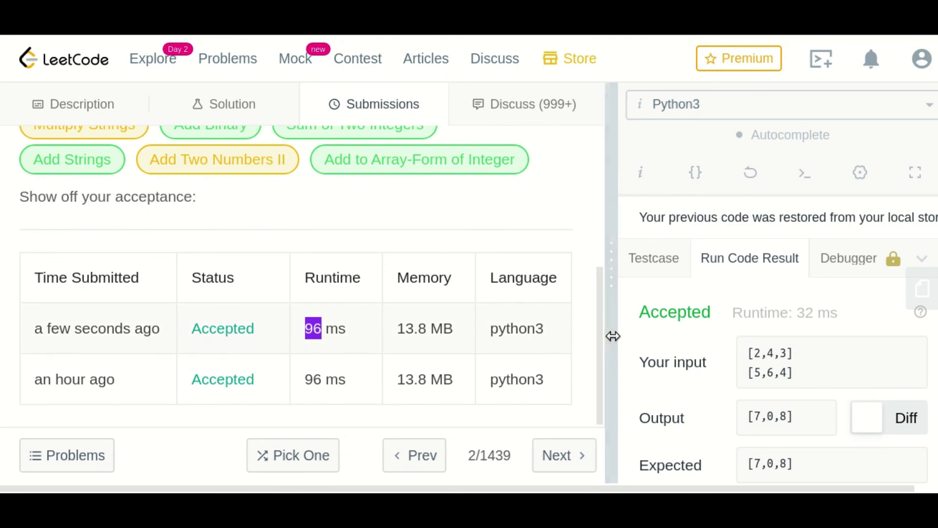
drag(611, 336, 339, 307)
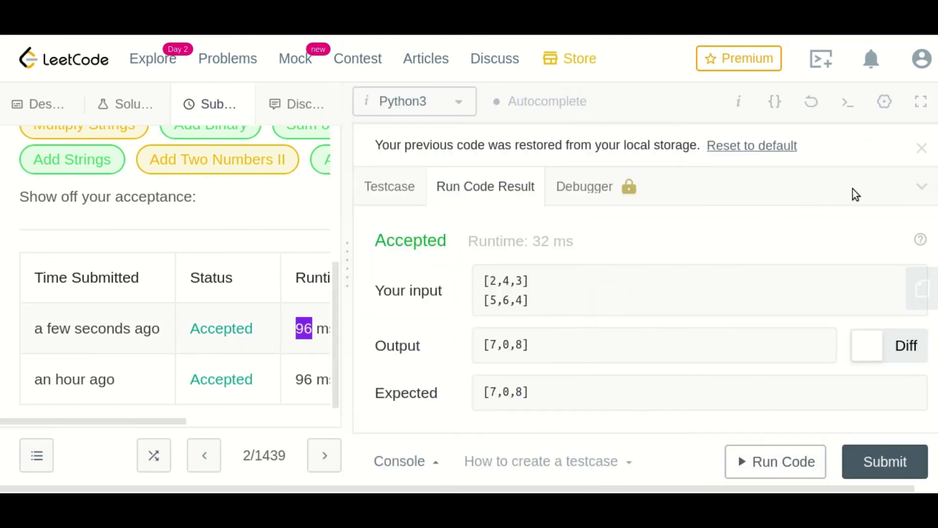
click(920, 188)
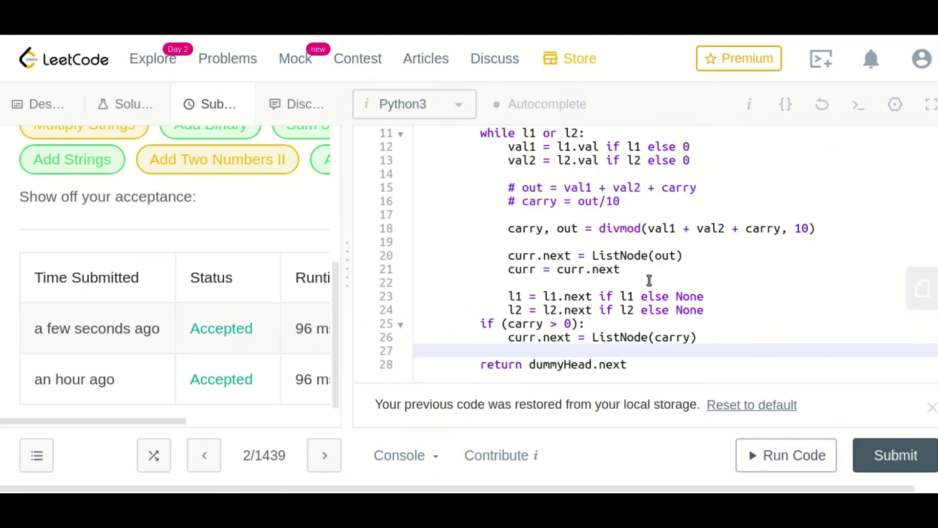
scroll(649, 280, up, 1)
scroll(649, 280, up, 3)
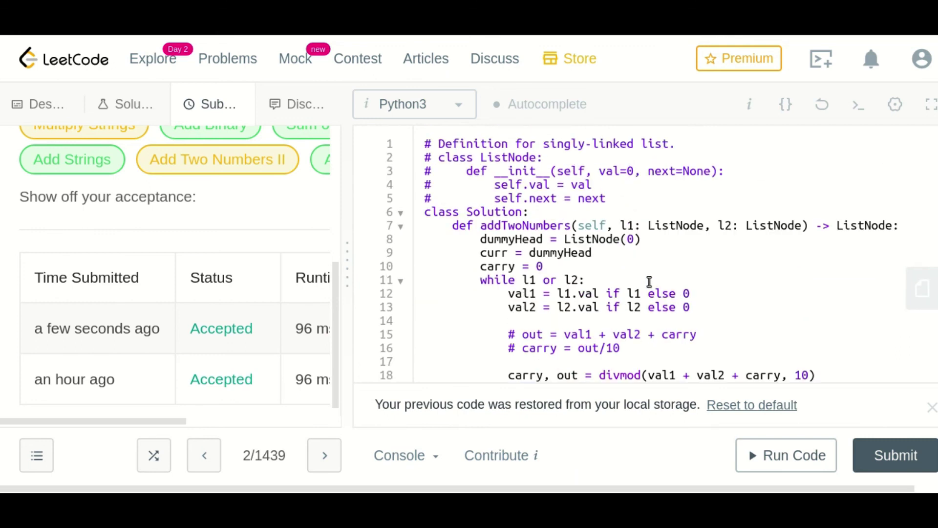